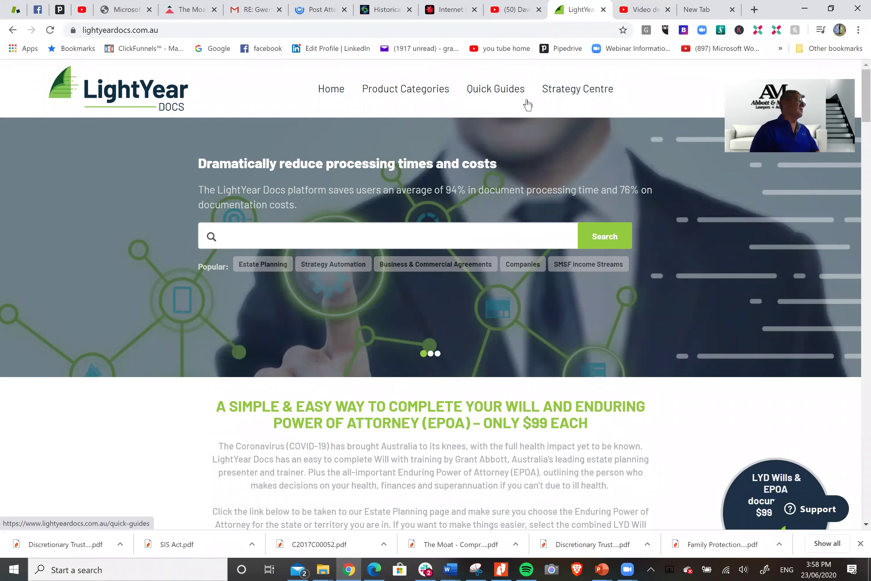
Search for 'services' and open the Services Agreement - General Purposes product from the suggestions
click(411, 238)
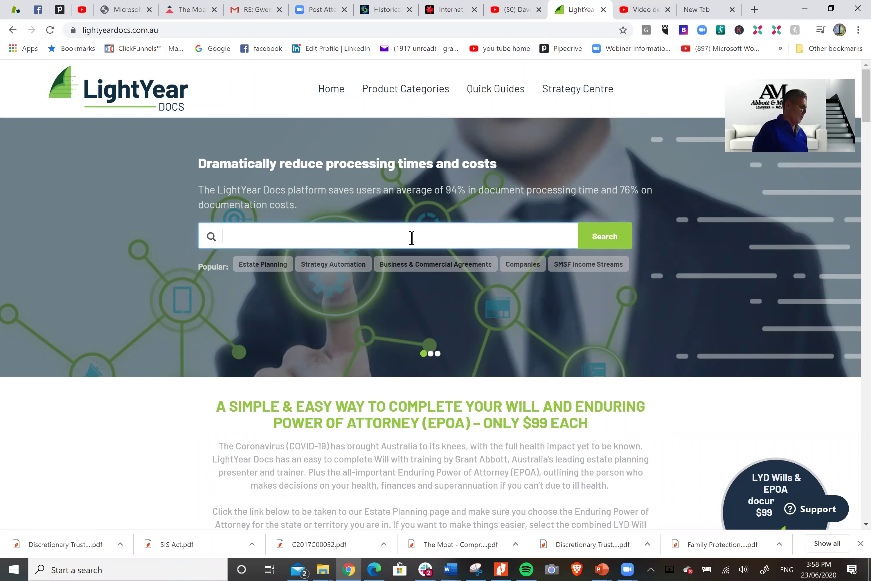
text(ser)
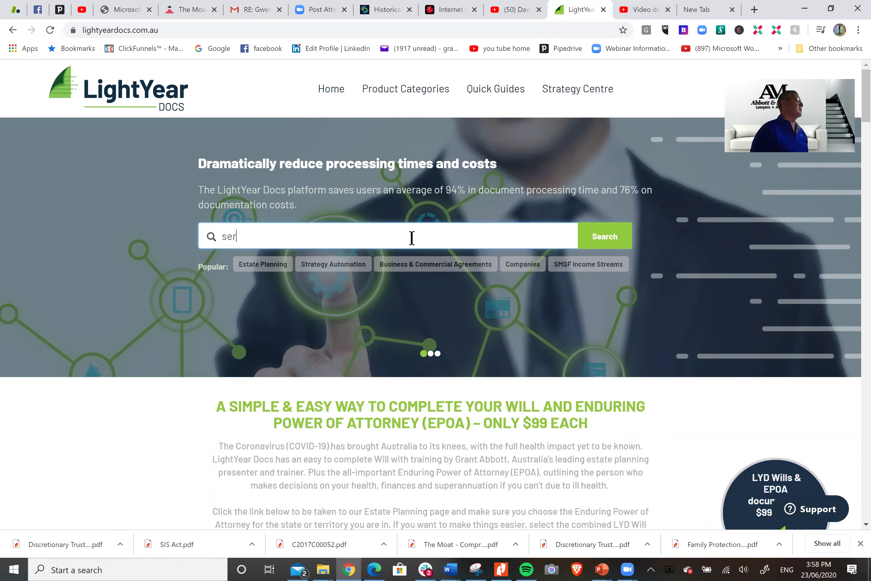
text(vices)
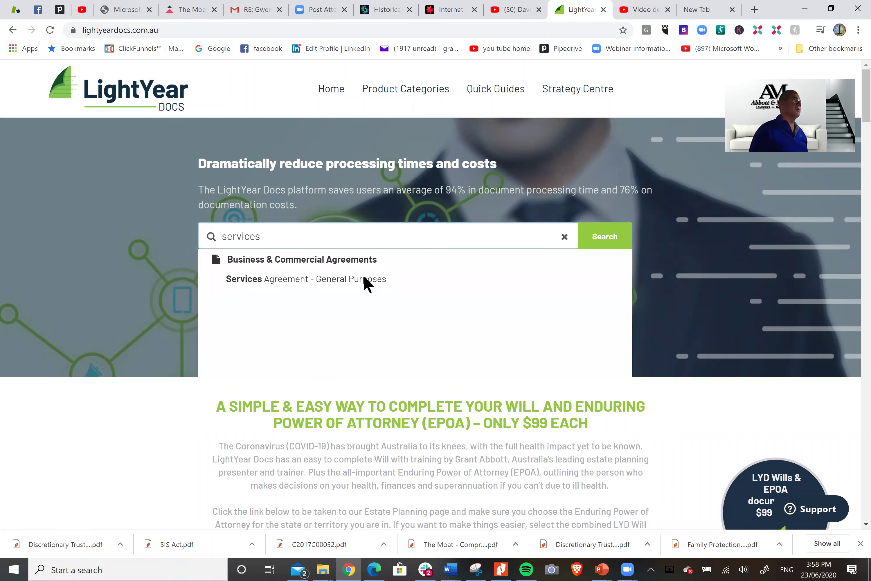
click(484, 270)
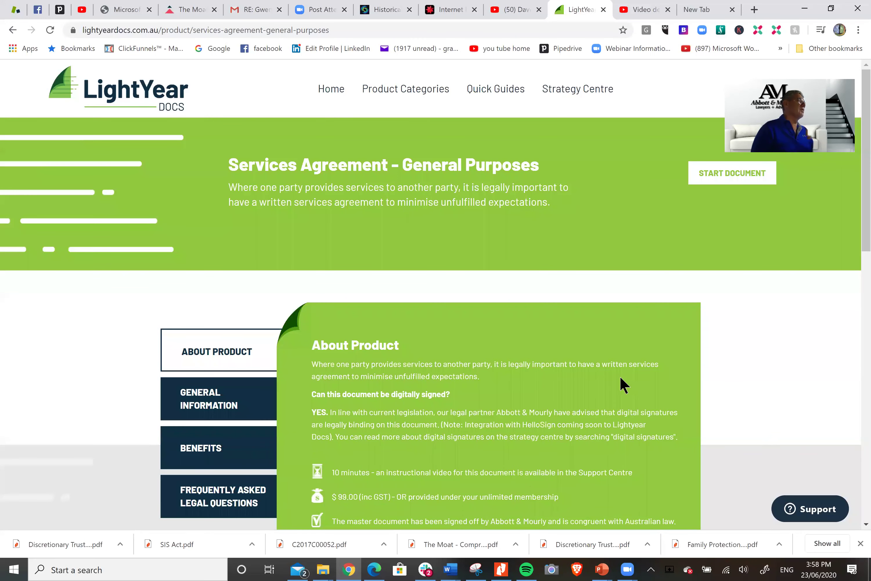
Start a new Services Agreement saved in the Abbott Test folder and launch its interview
click(744, 183)
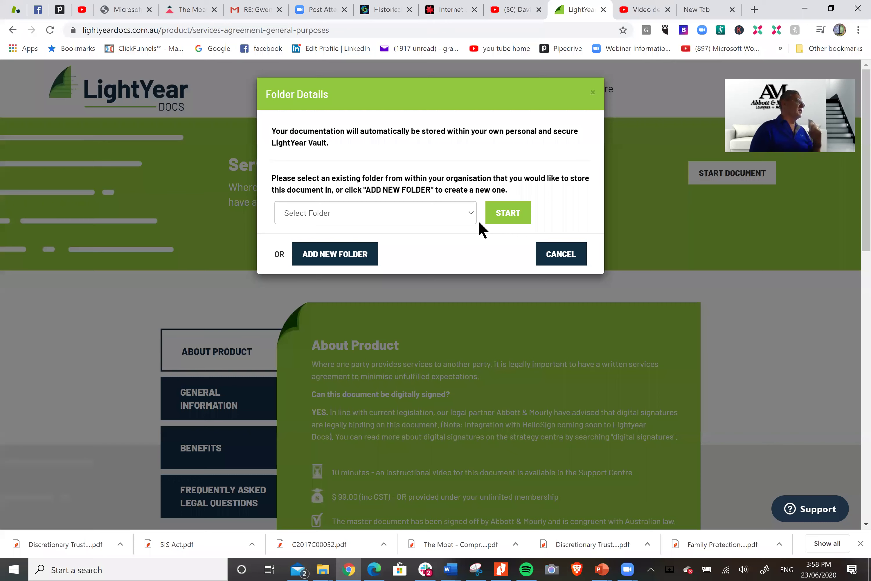
click(470, 212)
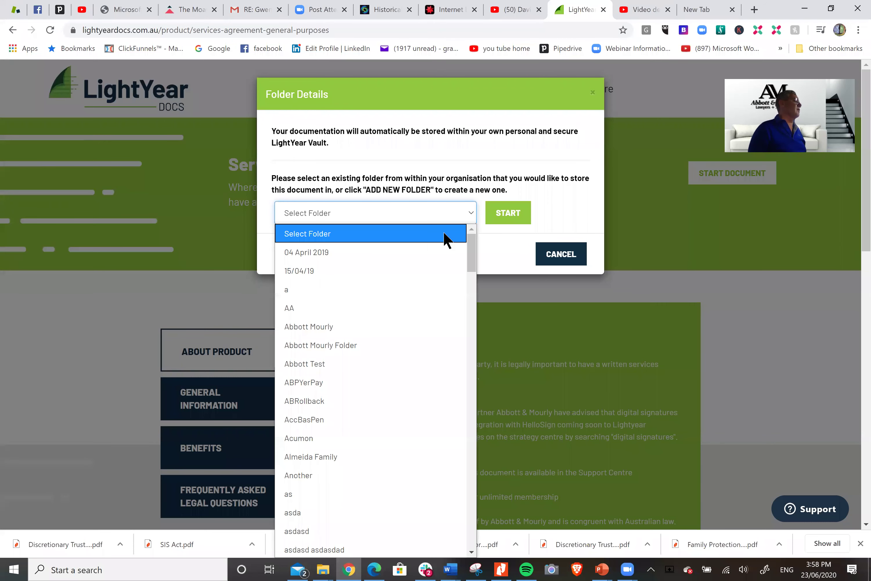
click(303, 366)
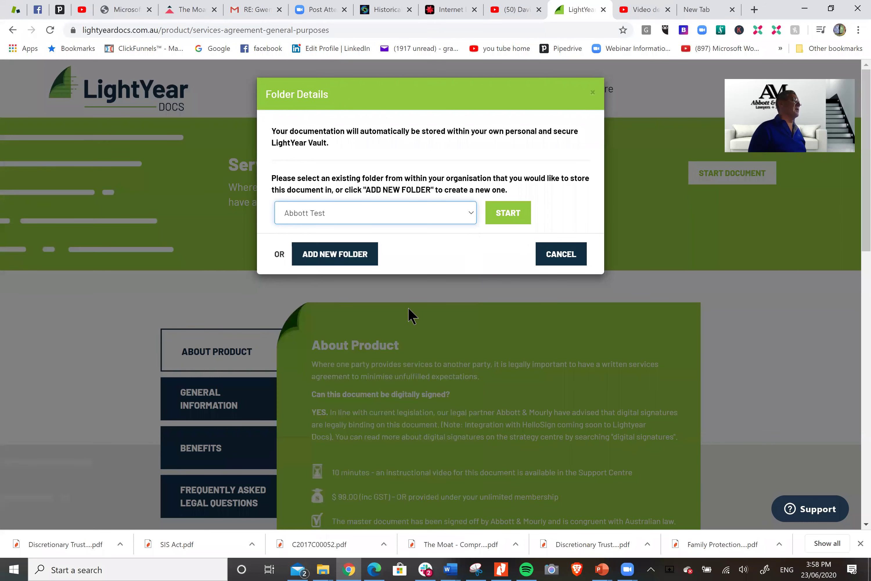
click(507, 214)
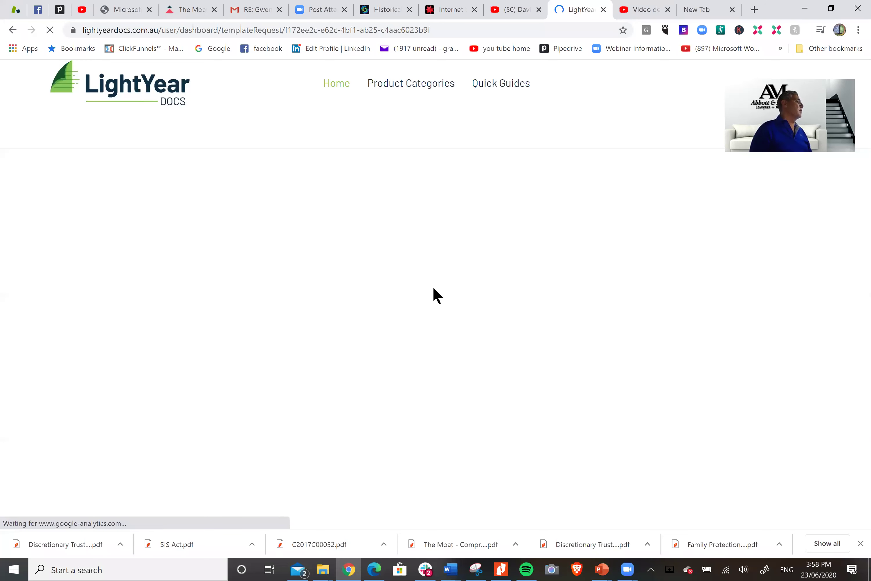
Name the document 'Smith Services Agreement' and enter logo tag AM001
scroll(708, 261, down, 2)
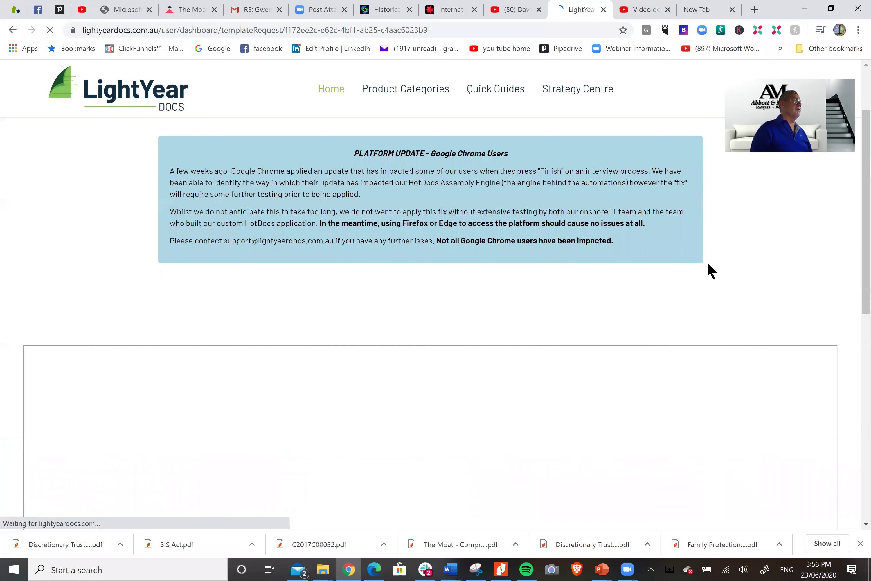
scroll(707, 261, down, 4)
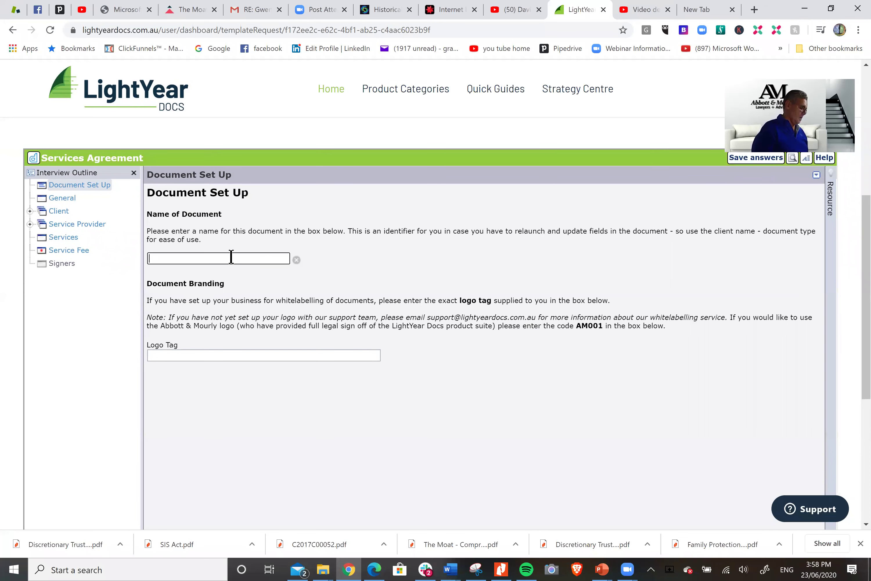
text(Smith Services )
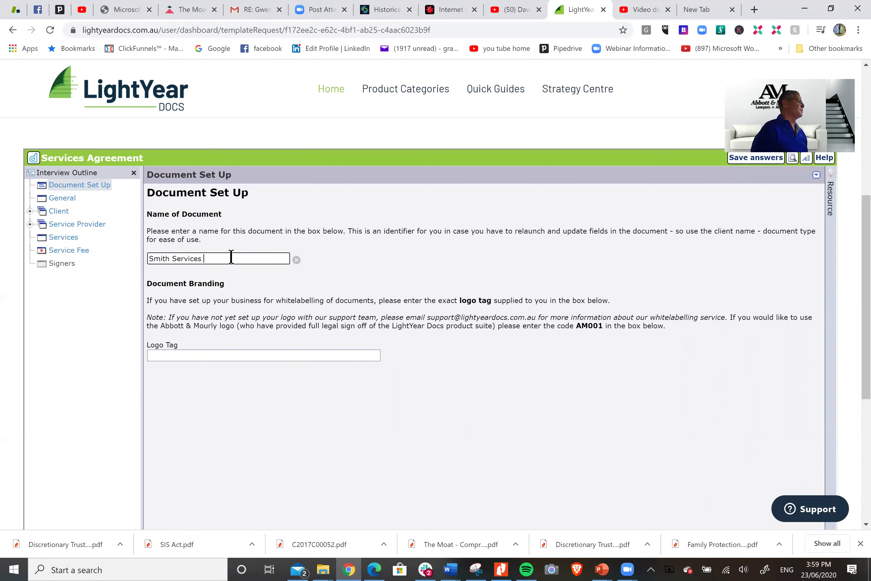
text(Agreement)
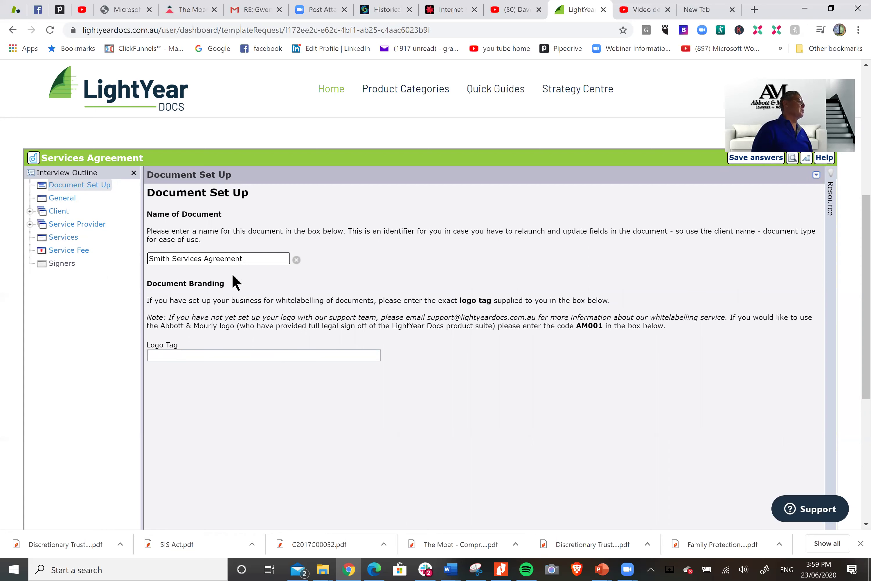
click(211, 359)
text(A)
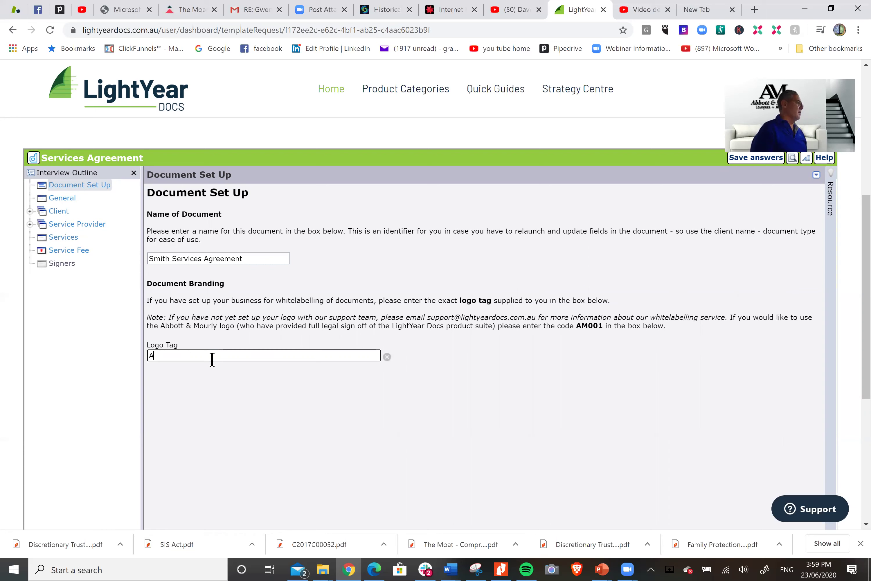
text(M001)
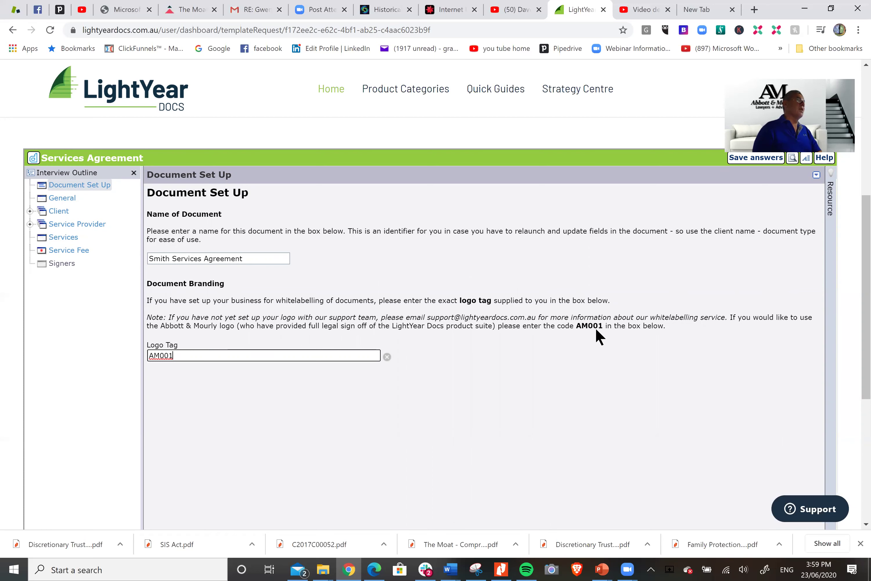
Set the General details to execution date 25 June 2020 and Queensland as governing state
click(65, 199)
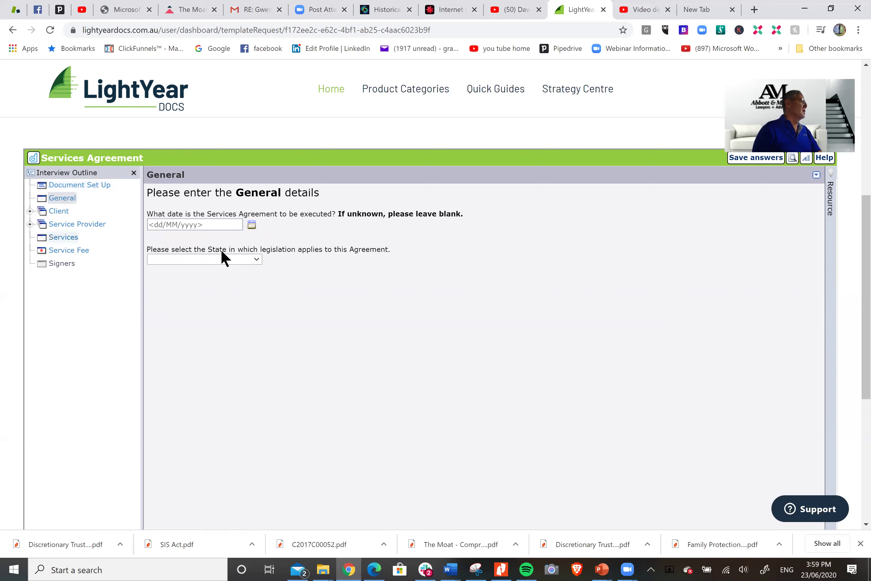
click(251, 226)
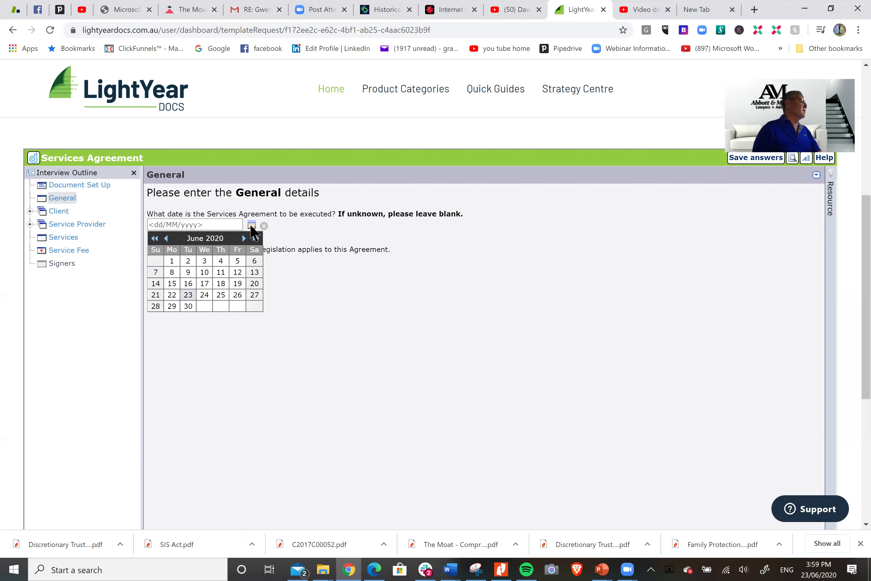
click(221, 295)
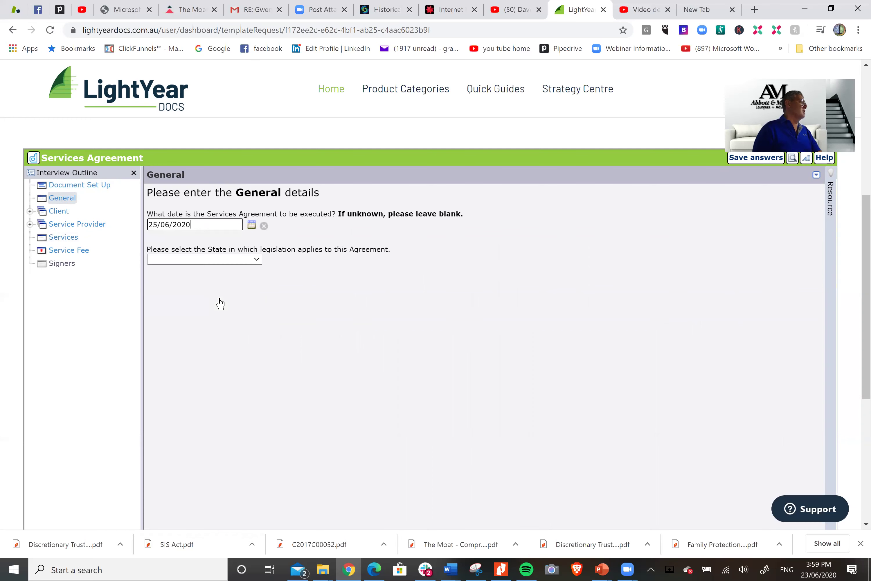
click(257, 258)
click(219, 316)
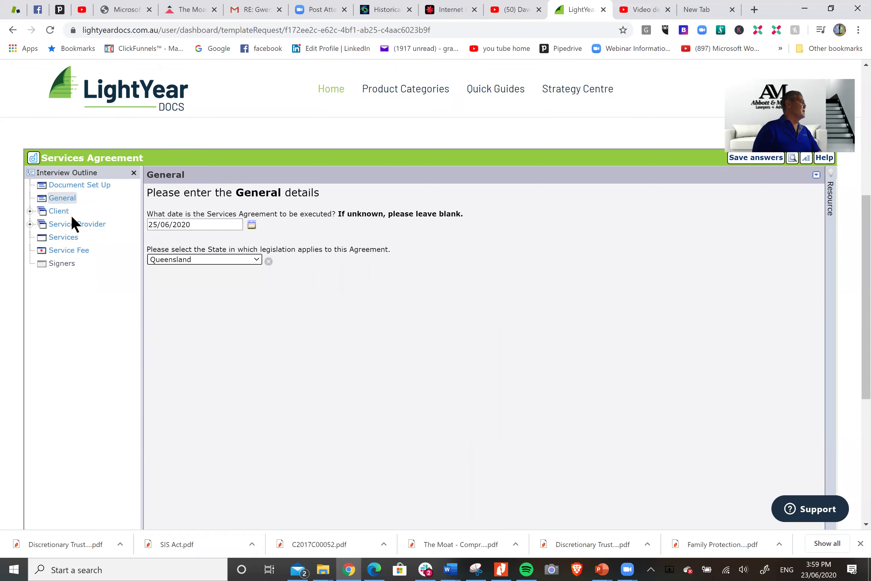
click(65, 211)
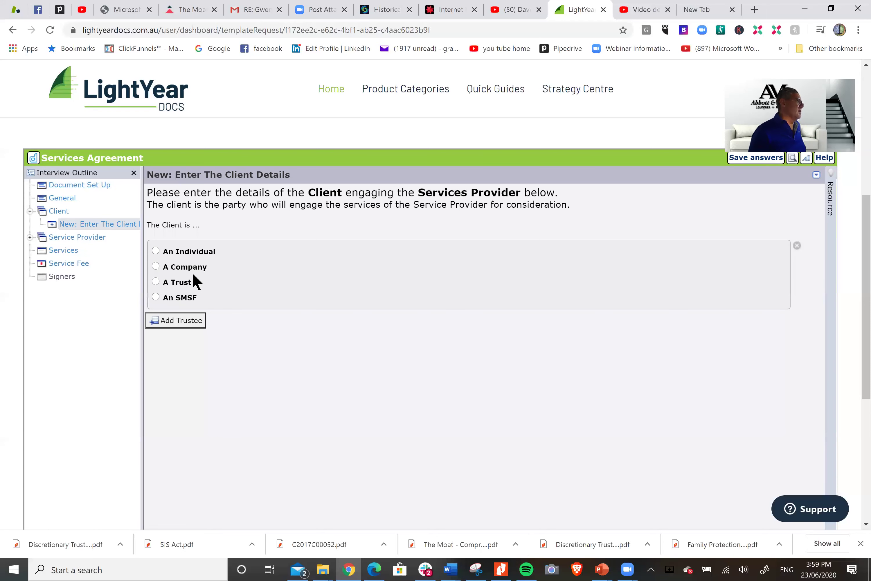
Set the client as a trust named 'The Smith Business Services Trust'
click(181, 286)
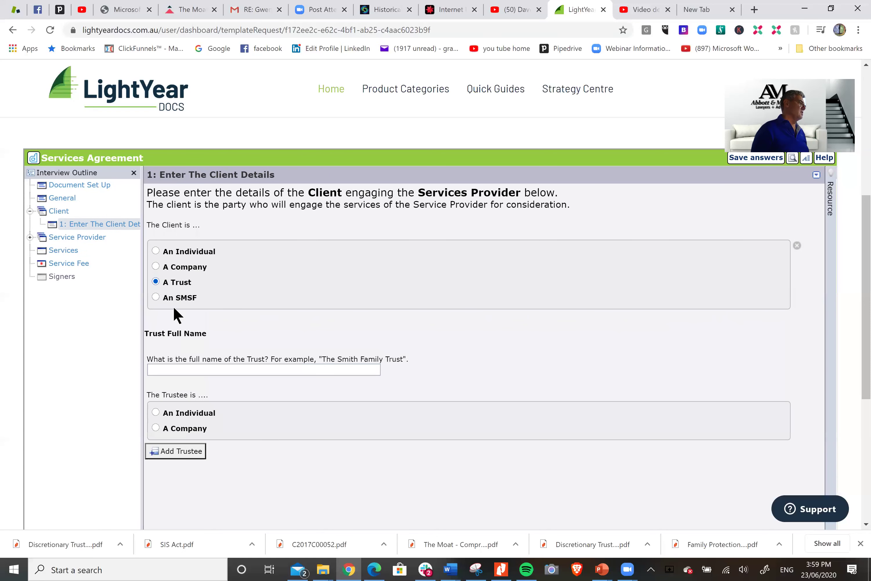
click(219, 369)
text(The Smith)
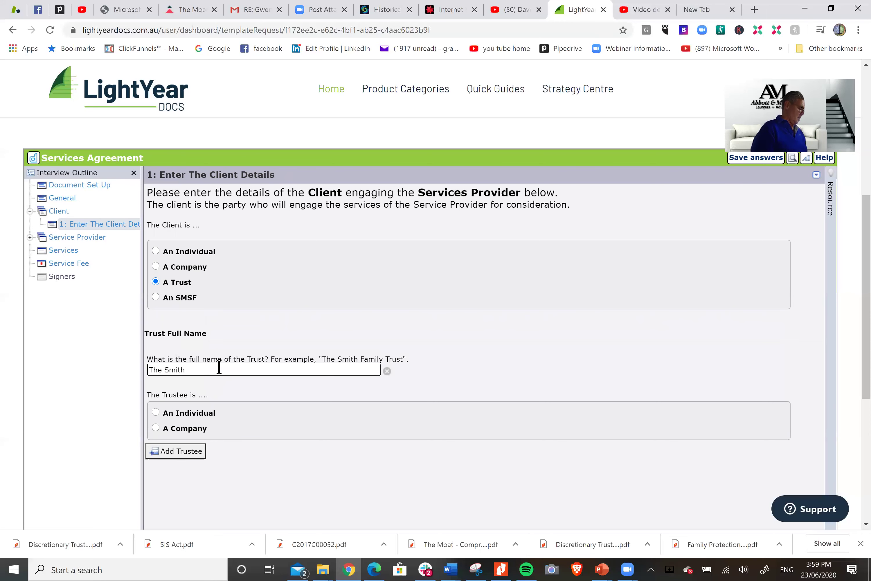
text( Business Services Trust)
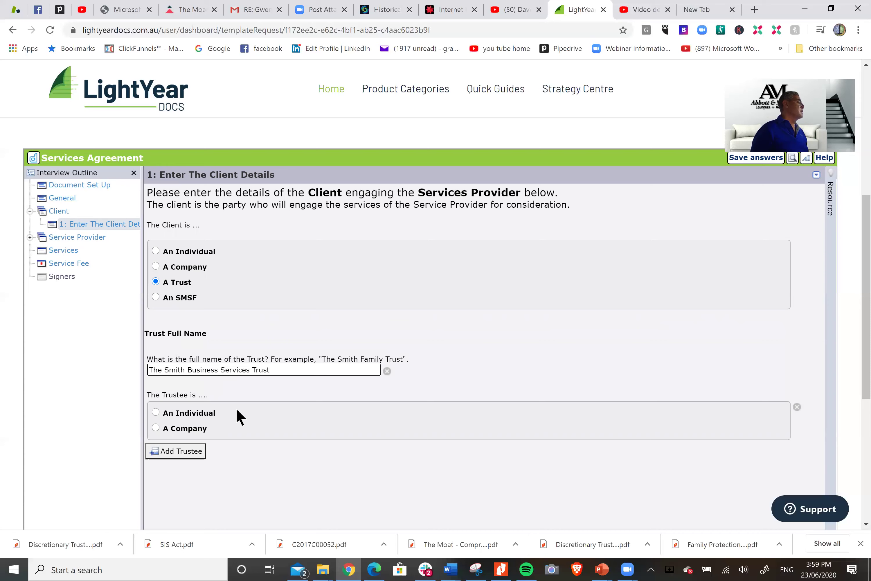
Make the trustee an individual and enter the trustee's first and last name
click(167, 413)
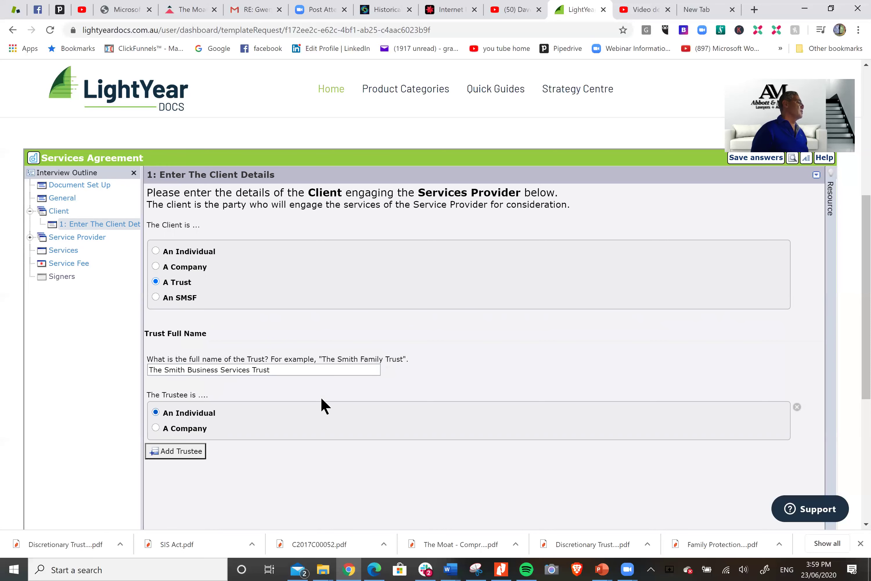
scroll(293, 419, down, 1)
click(263, 435)
text(John)
key(Tab)
key(Tab)
text(Smith)
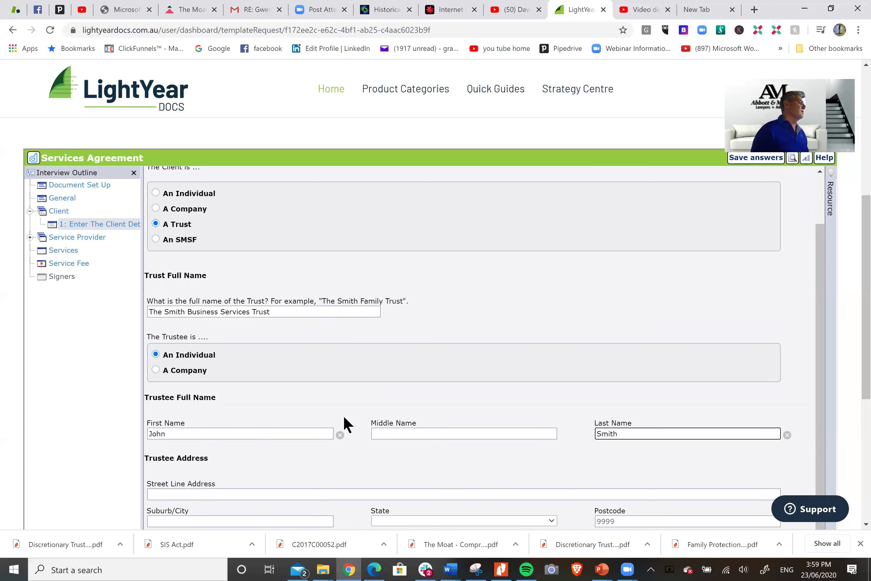
Enter the trustee's street address, suburb, Queensland as state, and postcode
scroll(293, 465, down, 1)
click(258, 489)
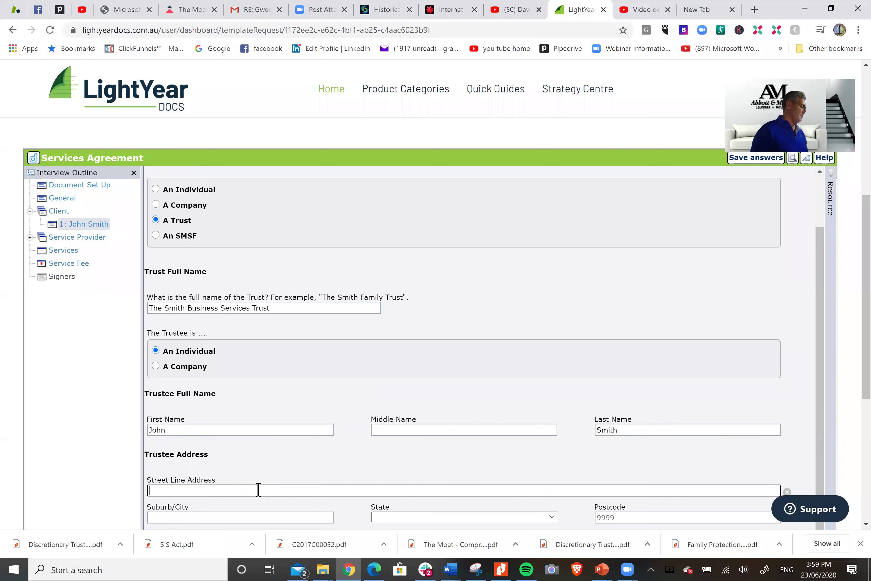
text(5 Smith Street)
key(Tab)
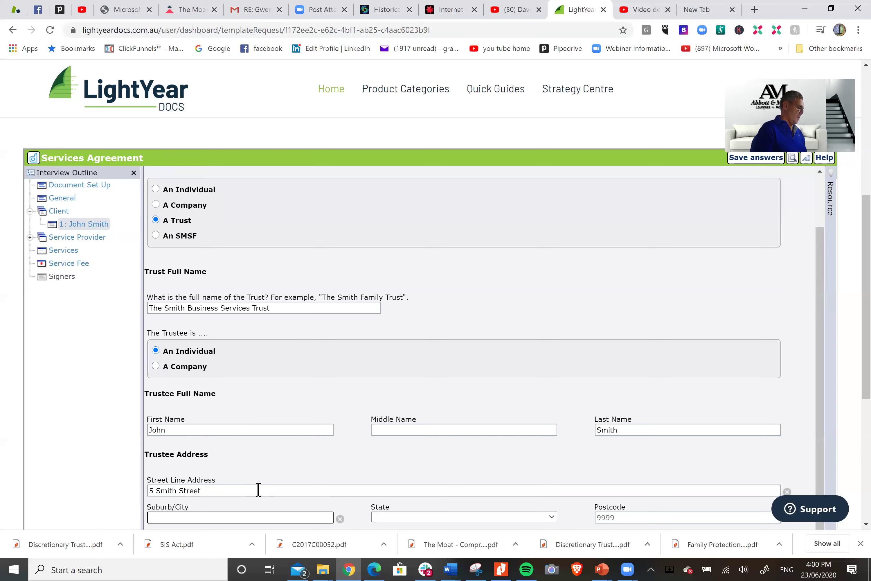
text(Brisban)
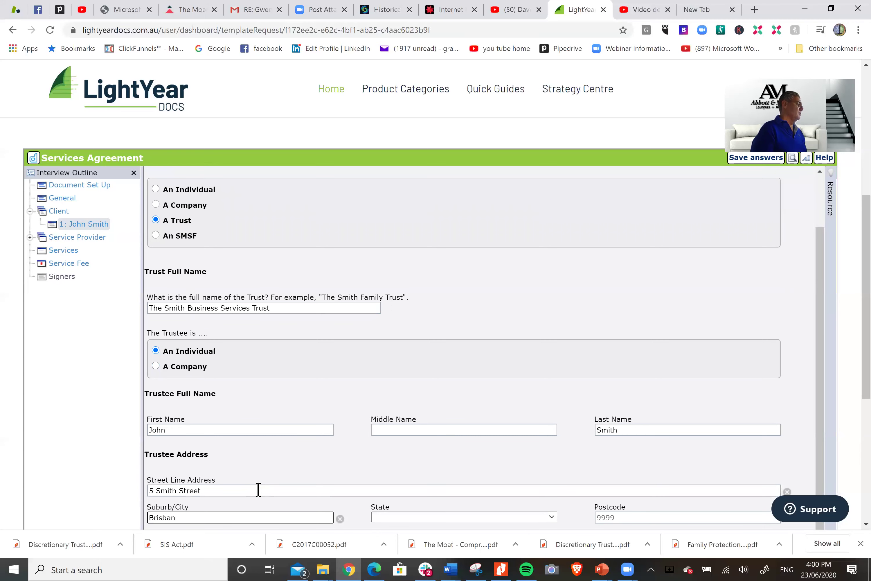
text(e)
key(Tab)
key(q)
key(Tab)
text(4000)
Save the interview answers entered so far
scroll(308, 391, down, 3)
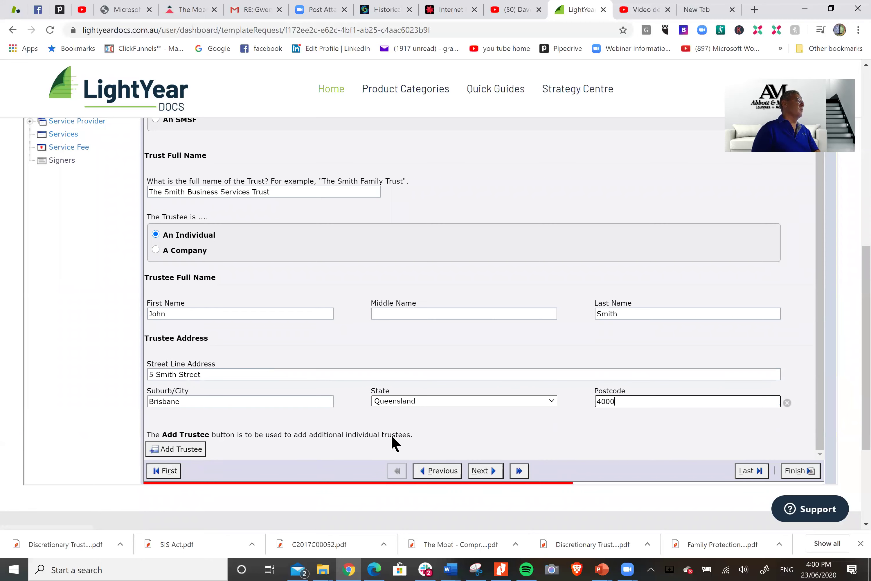
scroll(498, 349, up, 2)
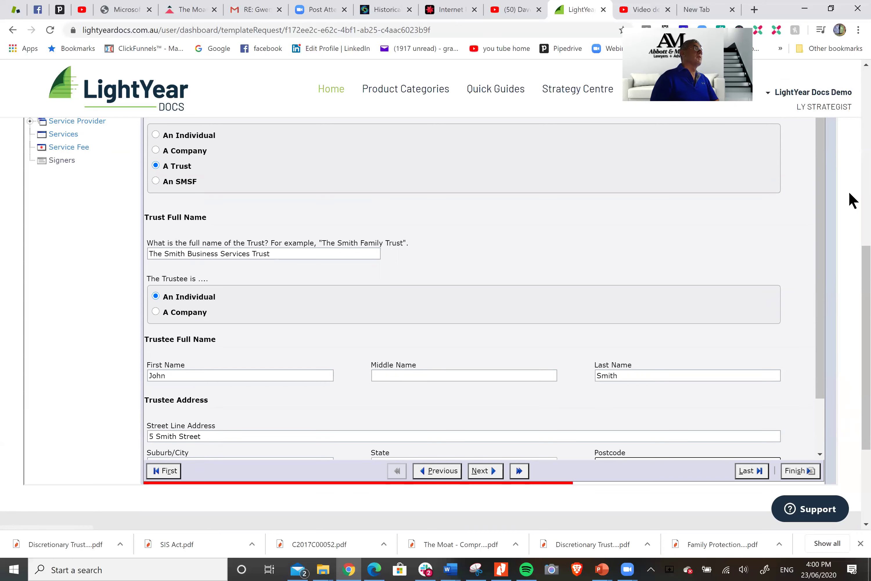
scroll(745, 226, up, 6)
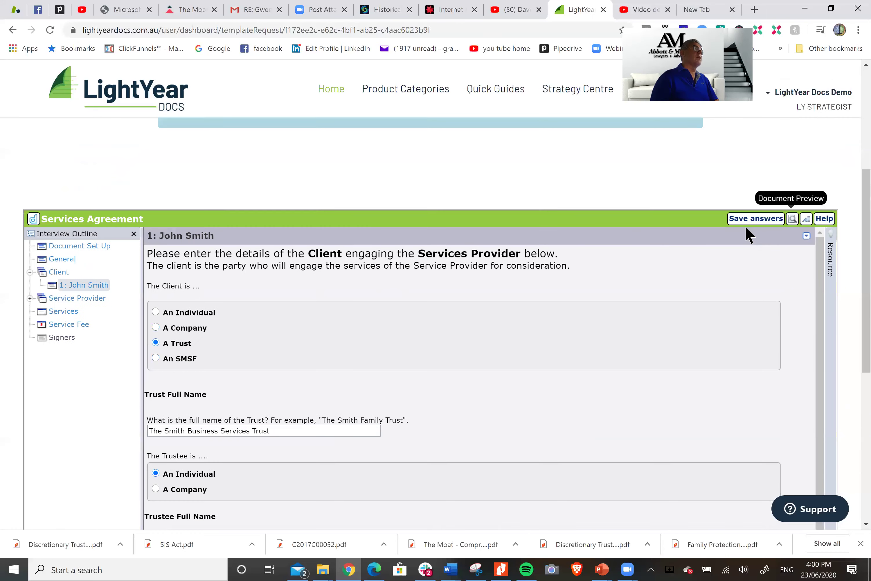
click(754, 220)
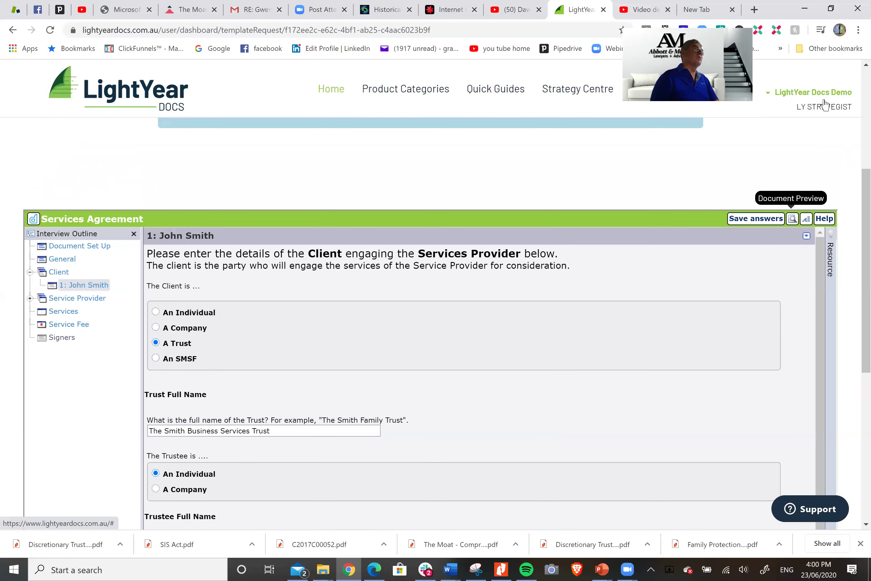
click(806, 93)
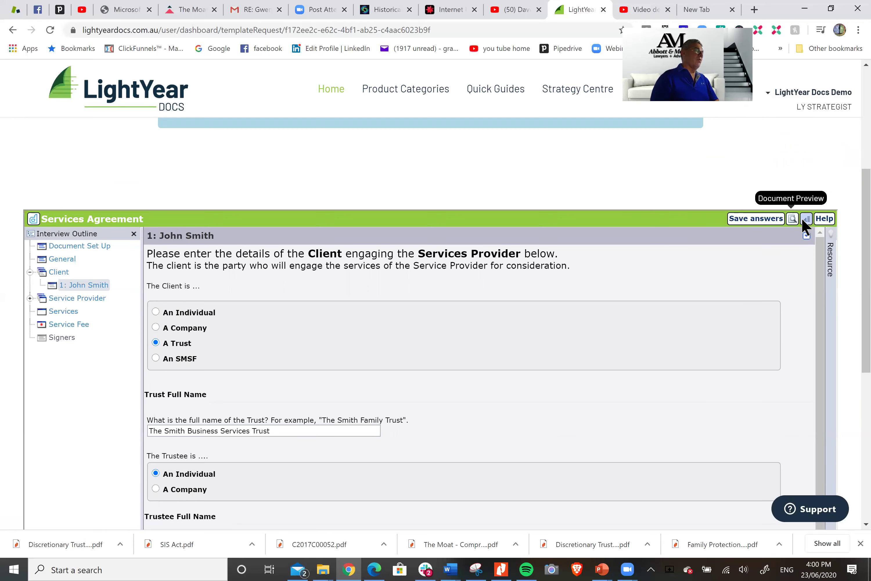
Begin the service provider details, initially choosing a company as the provider type
click(69, 299)
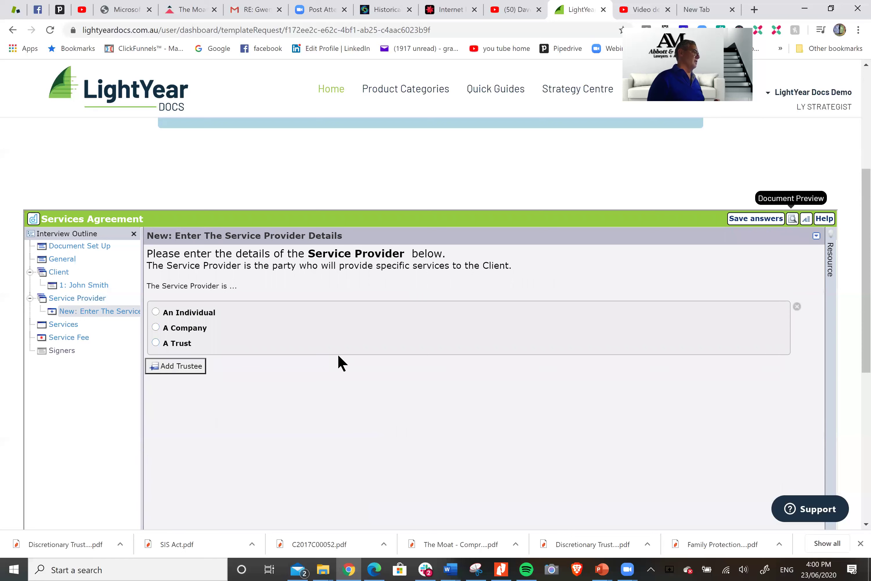
click(185, 328)
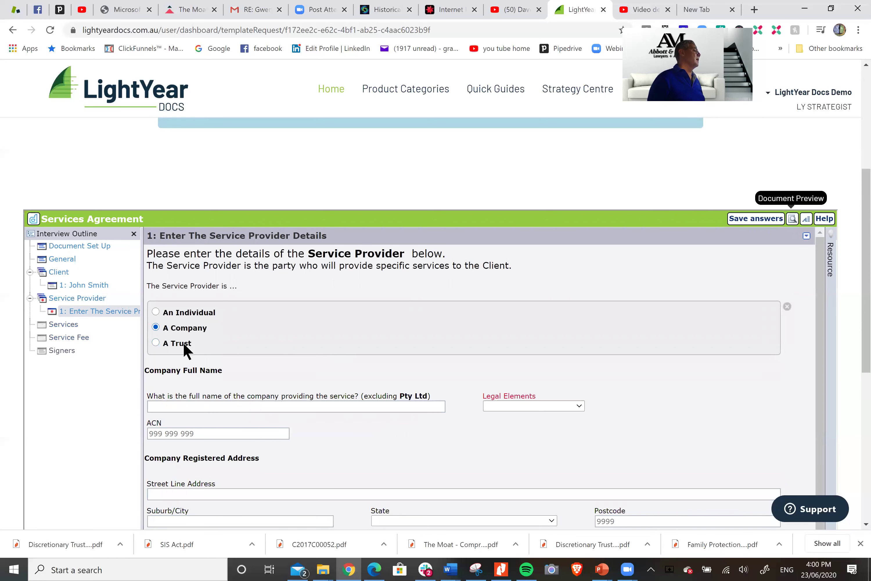
click(259, 406)
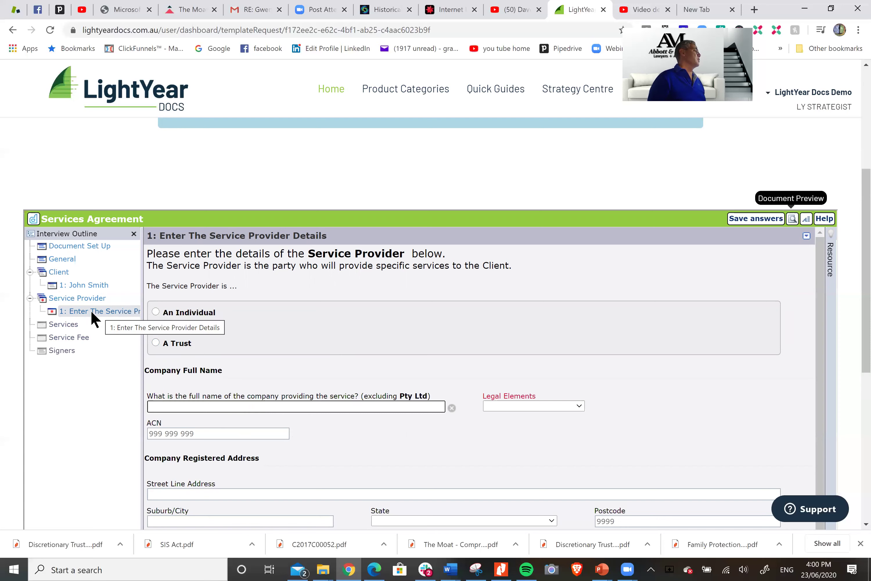
Rename the client trust to 'The Smith Business Trust' by removing the word Services
click(100, 286)
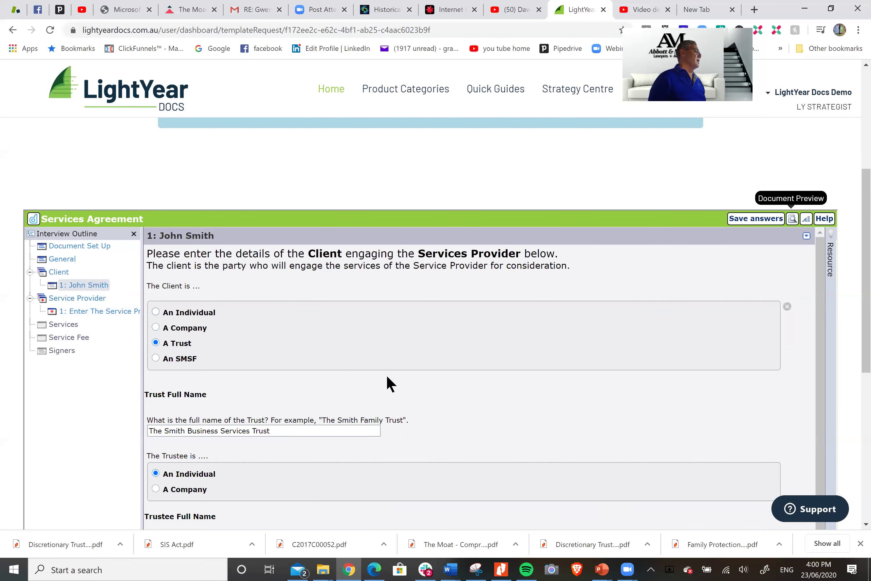
click(258, 431)
key(BackSpace)
key(BackSpace)
key(BackSpace)
key(BackSpace)
key(BackSpace)
key(BackSpace)
key(BackSpace)
key(BackSpace)
key(BackSpace)
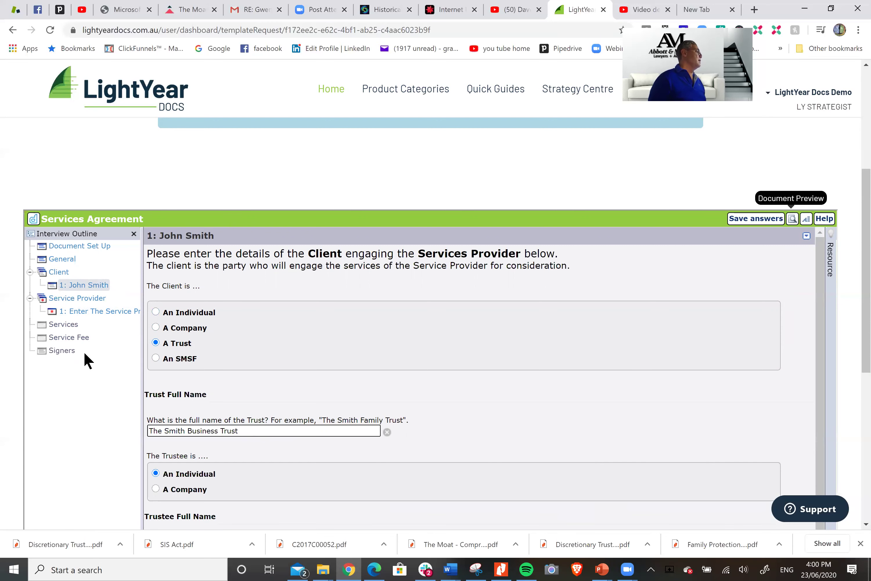
Make the service provider a trust named 'Smith Business Services Trust'
click(98, 310)
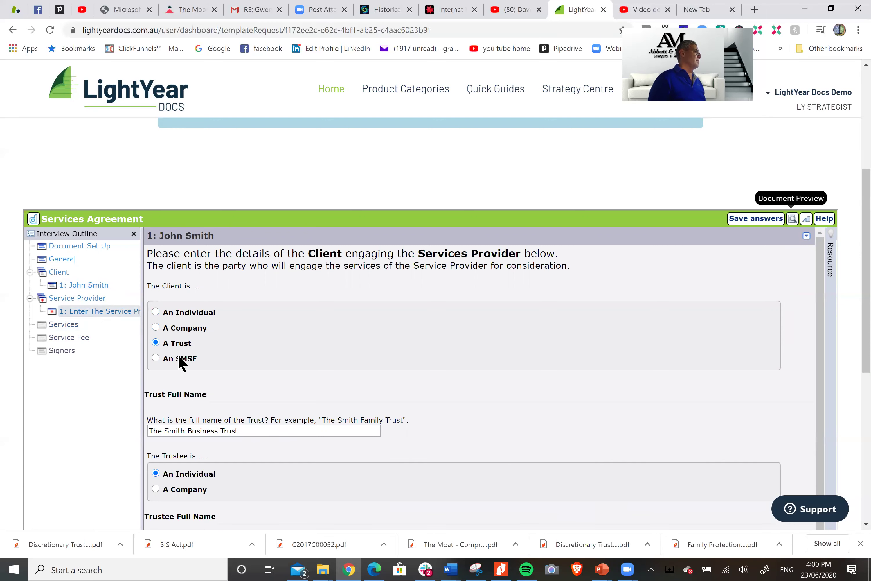
click(174, 344)
click(215, 417)
text(Smith Business Se)
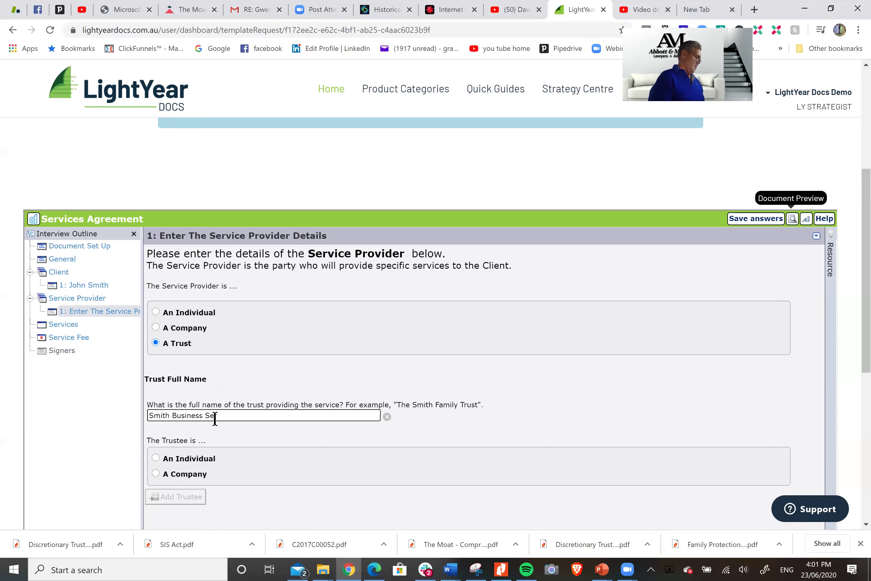
text(rvices Trust)
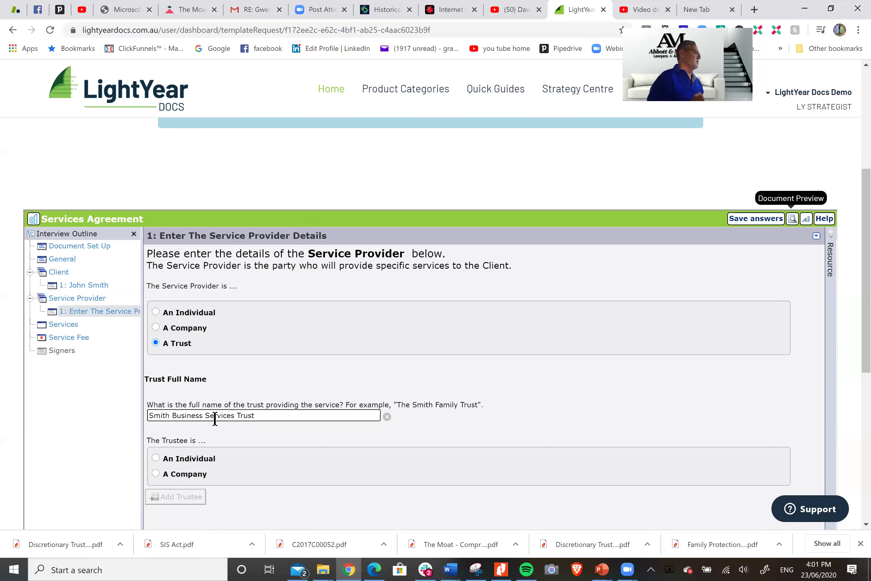
scroll(519, 356, down, 1)
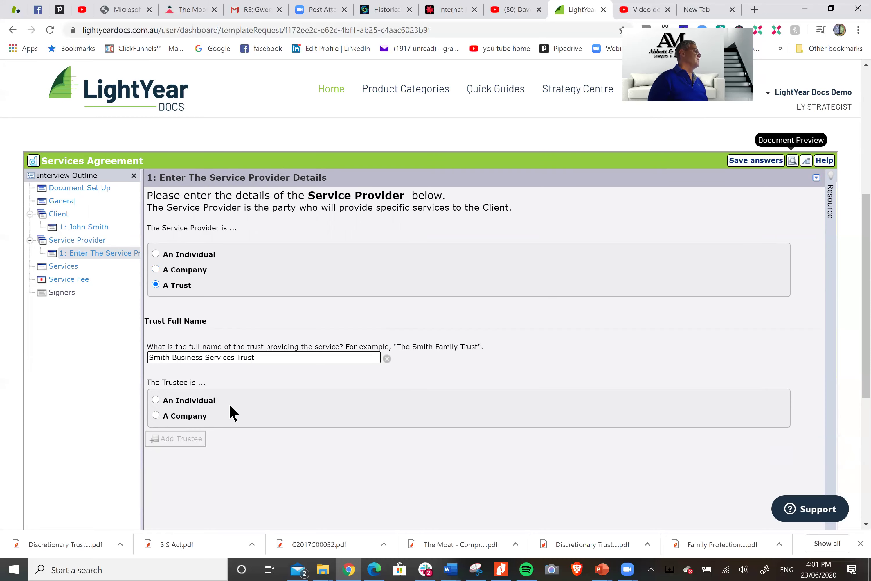
Set the trustee as a company named Smith Nominees with legal suffix PTY LTD
click(166, 414)
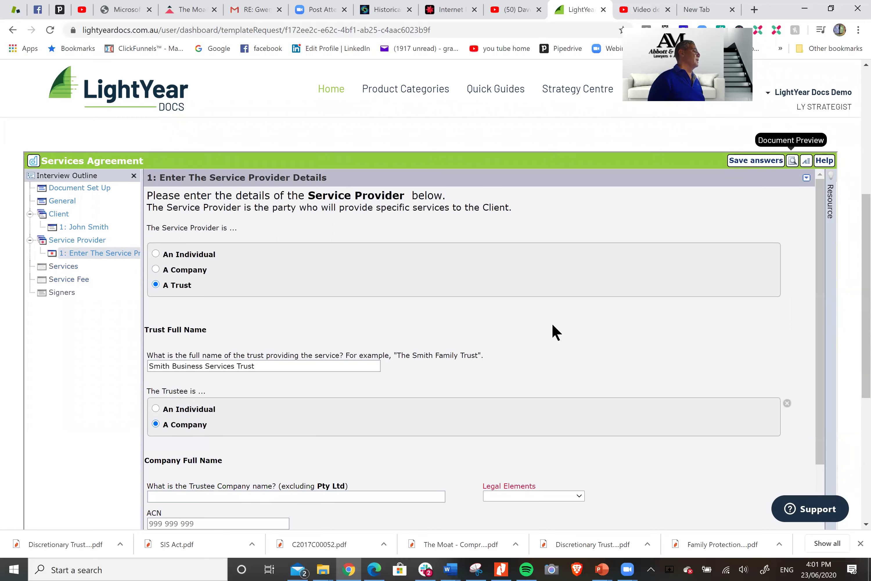
scroll(437, 356, down, 2)
click(314, 378)
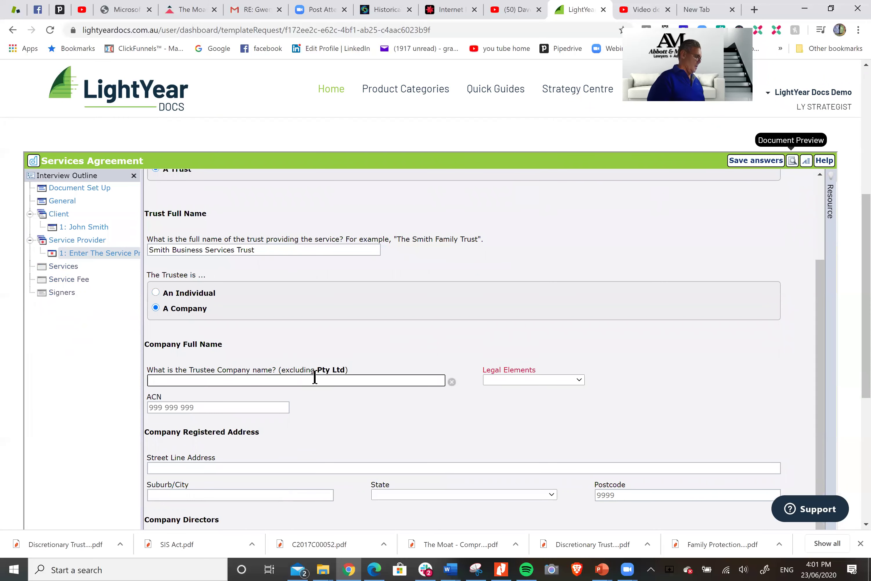
text(Smith )
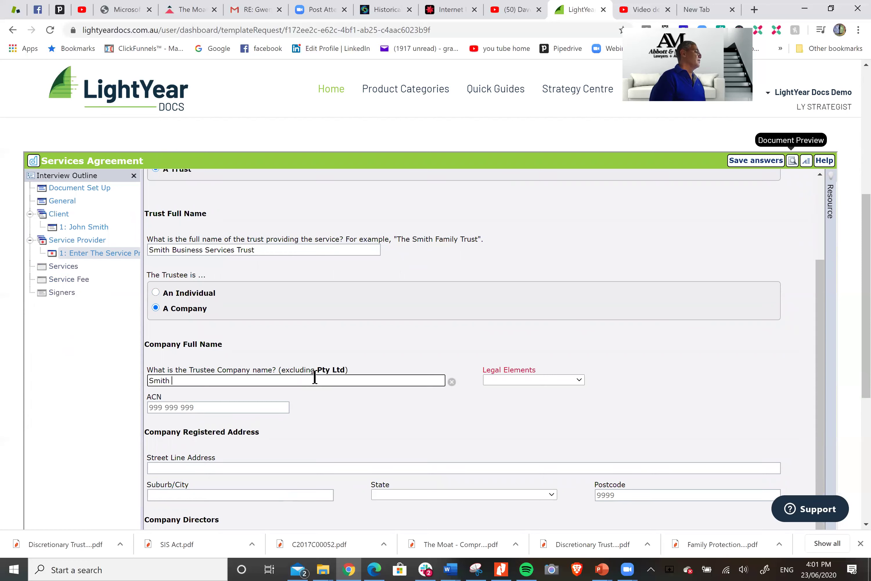
text(Nominees)
click(517, 380)
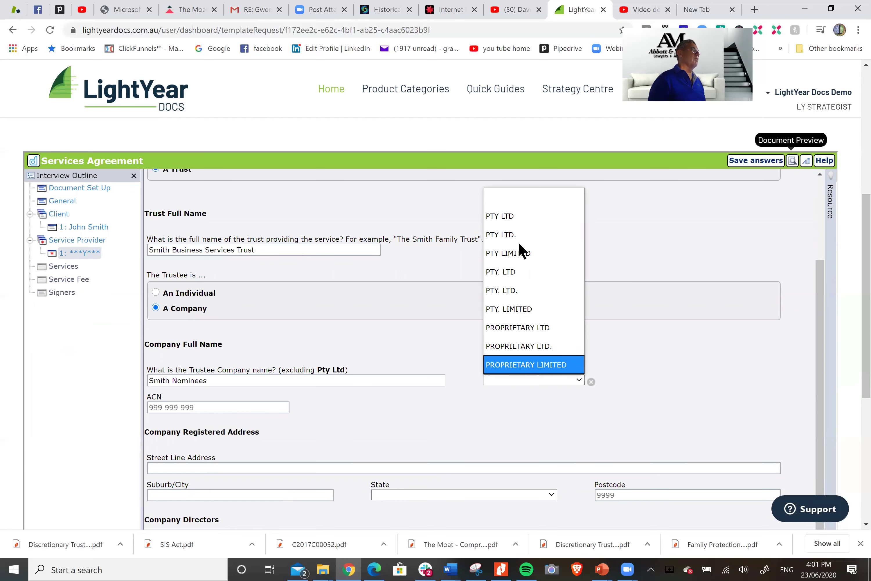
click(515, 221)
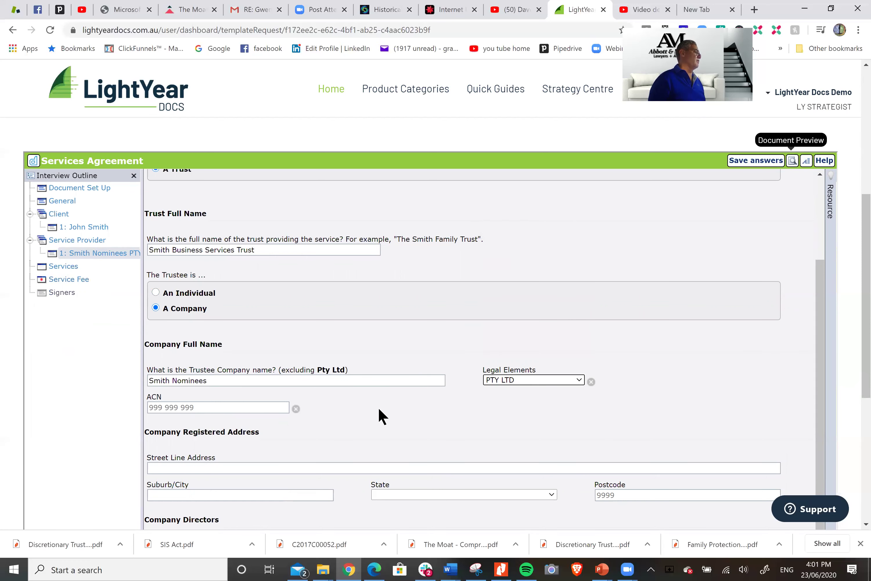
Enter the trustee company's registered street address, suburb, and Queensland as state
scroll(381, 414, down, 1)
click(225, 435)
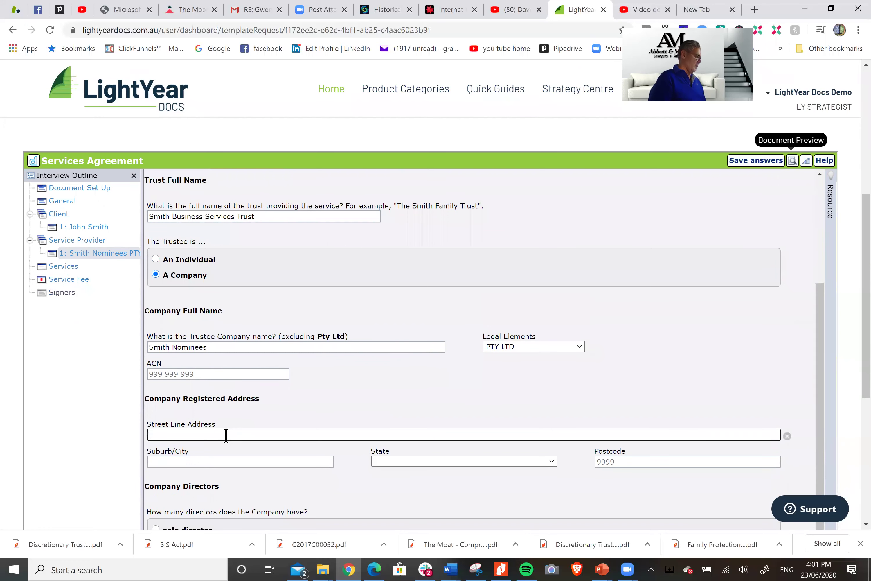
text(5 Smith S)
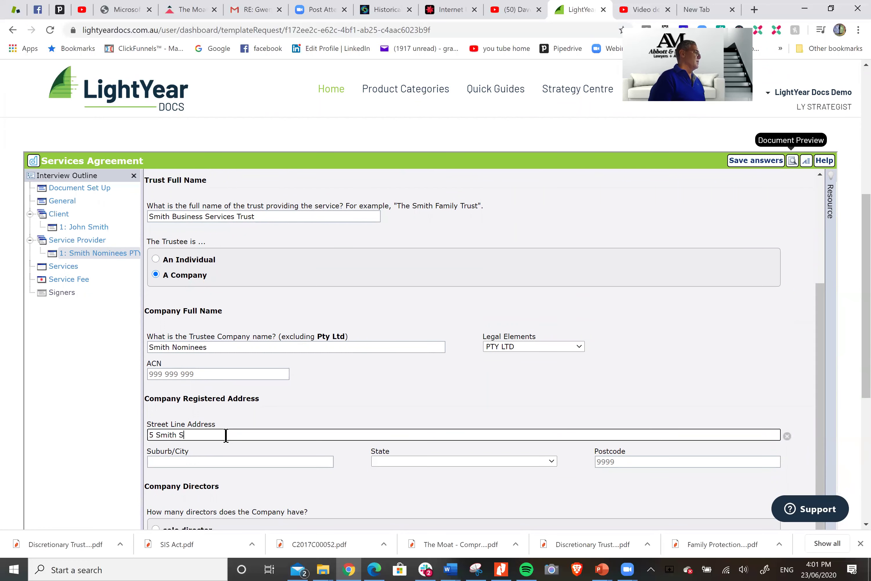
text(treet)
key(Tab)
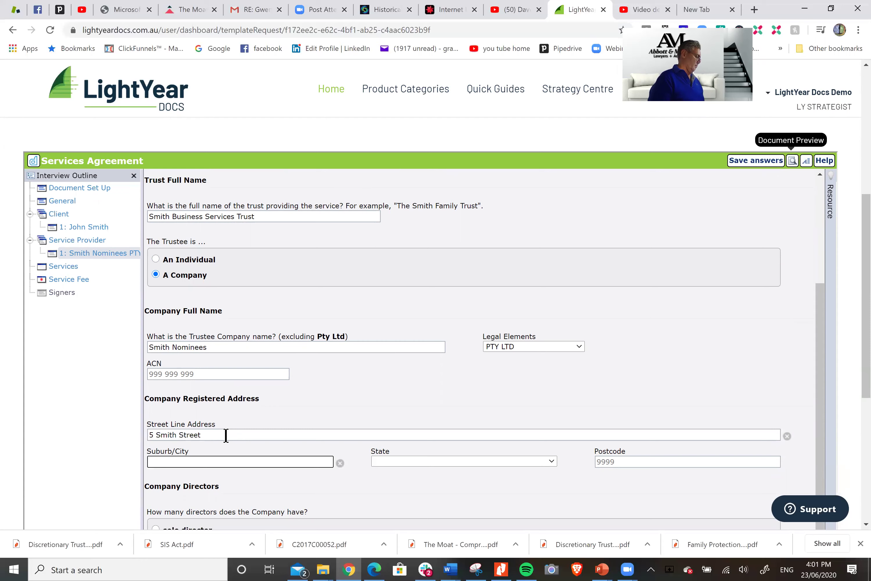
text(Brisbn)
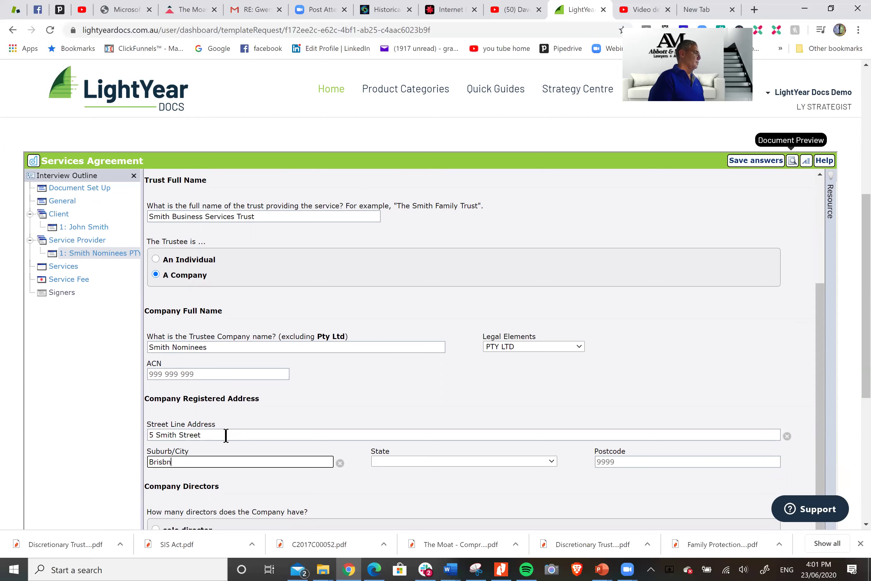
key(BackSpace)
text(ane)
key(Tab)
key(q)
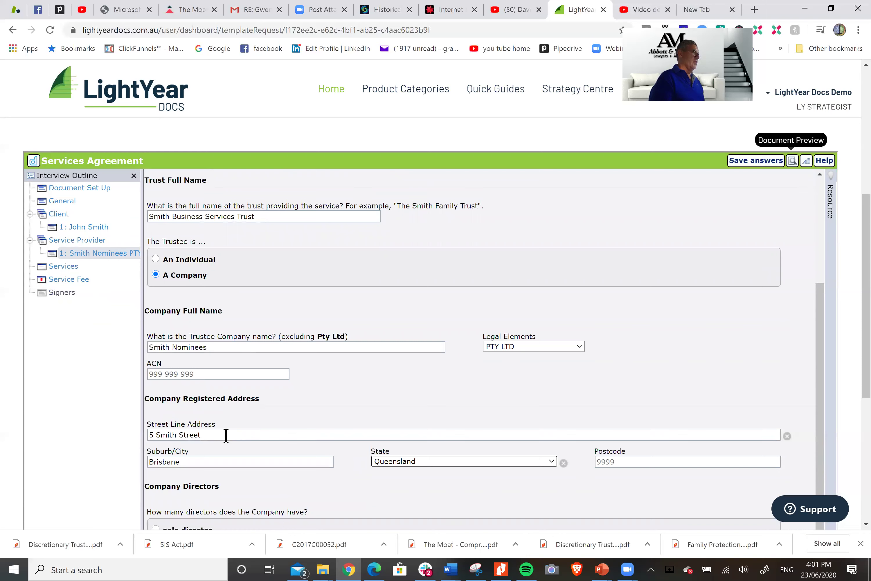
click(631, 461)
Complete the postcode and record that the company has 2 directors
text(4000)
scroll(508, 396, down, 3)
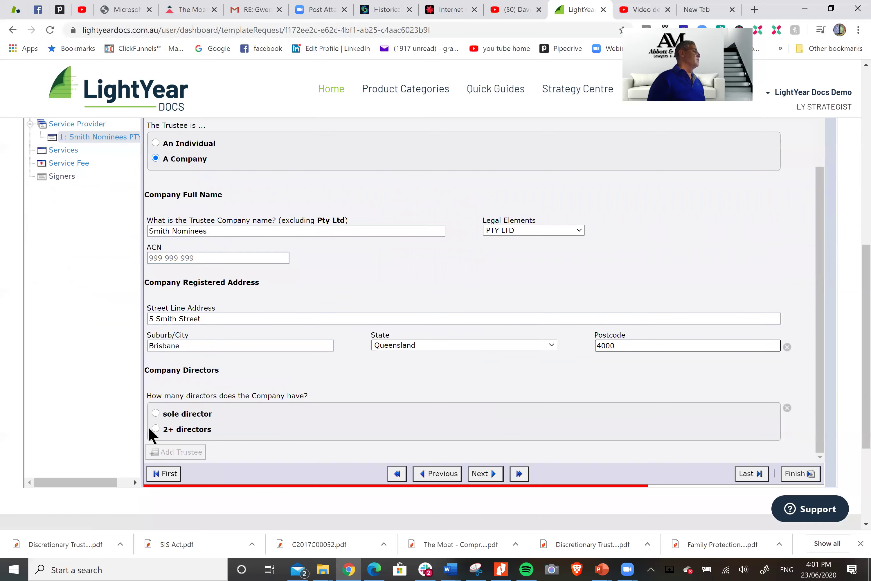
click(156, 429)
scroll(411, 373, down, 2)
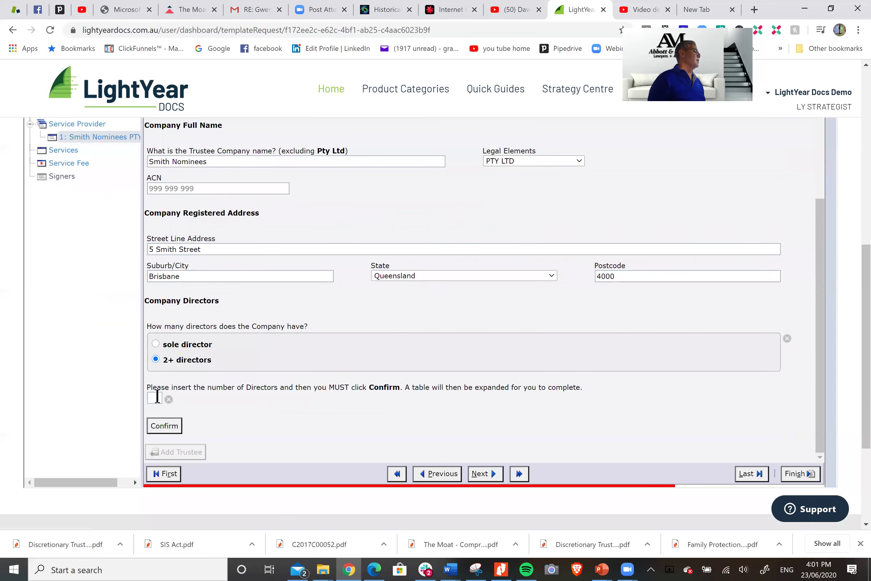
click(152, 396)
text(2)
click(169, 430)
Enter both directors' full names in the Director Full Name table
click(221, 433)
text(John)
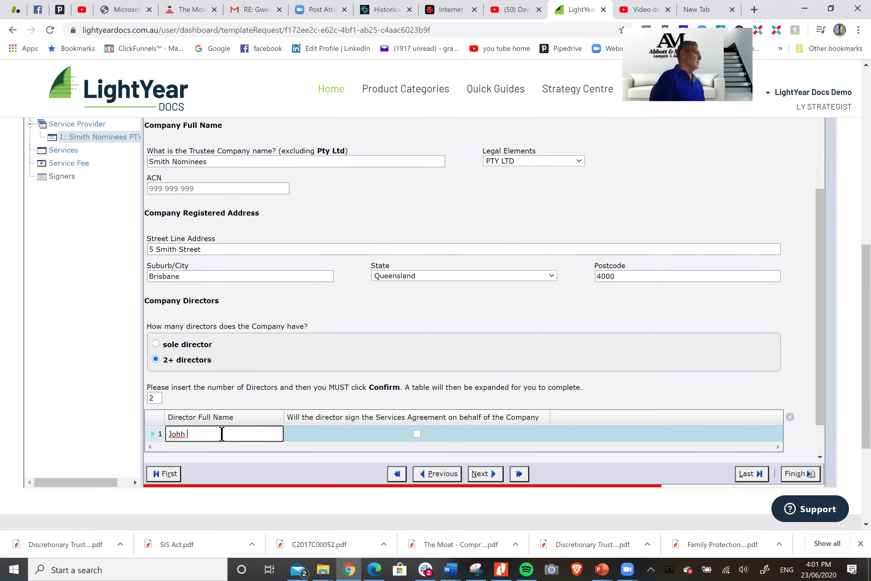
key(BackSpace)
text(Smith)
key(Tab)
click(215, 444)
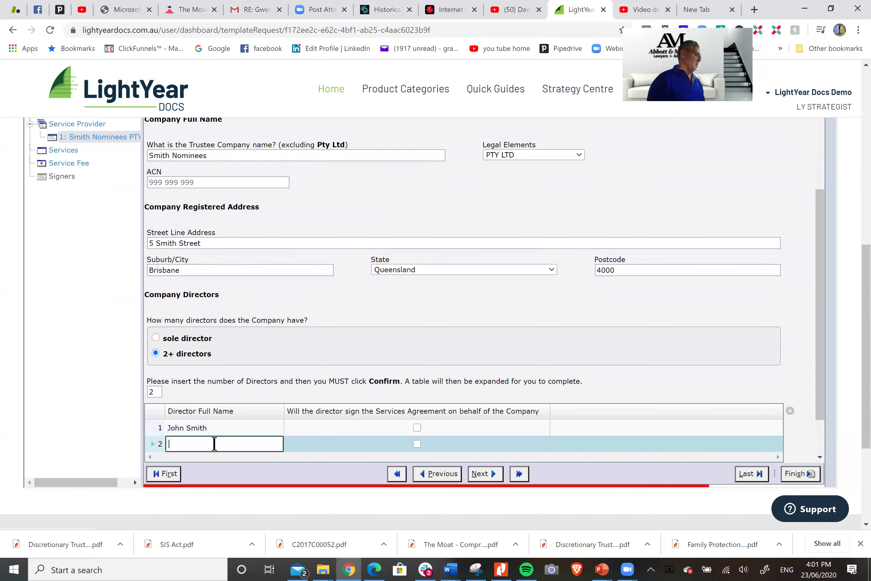
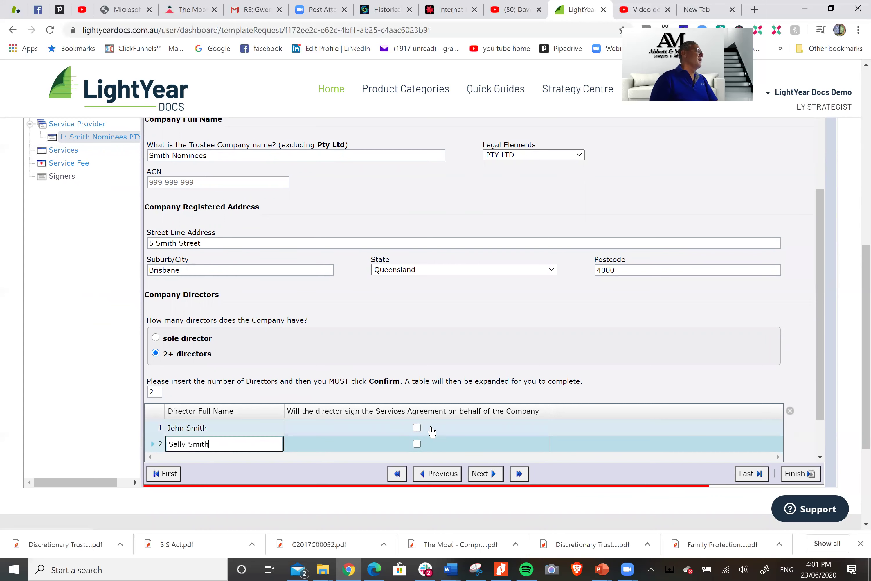
Mark both directors as signing the Services Agreement
click(417, 428)
click(417, 428)
click(417, 444)
click(416, 444)
scroll(468, 423, down, 1)
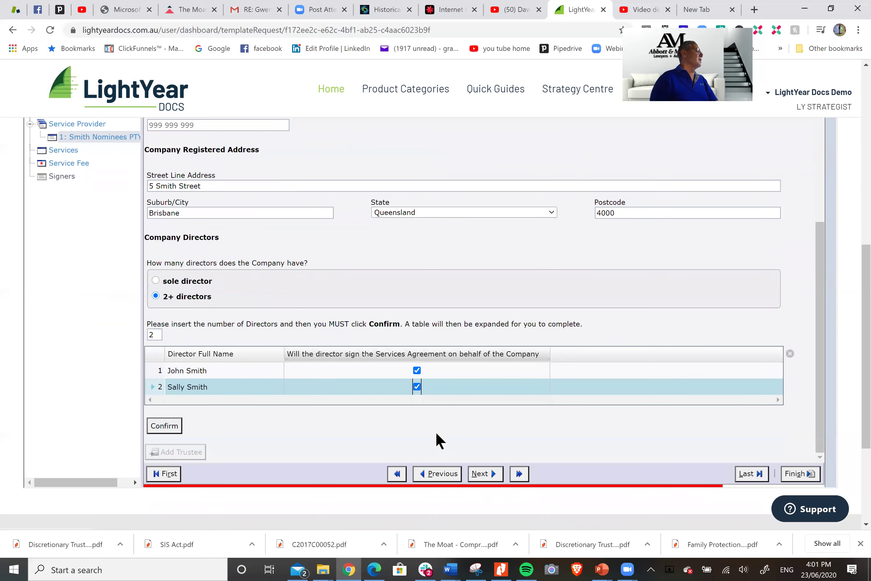
click(485, 473)
Describe service 1 as providing qualified staff to Smith Business locations across Queensland and Australia
scroll(484, 394, up, 3)
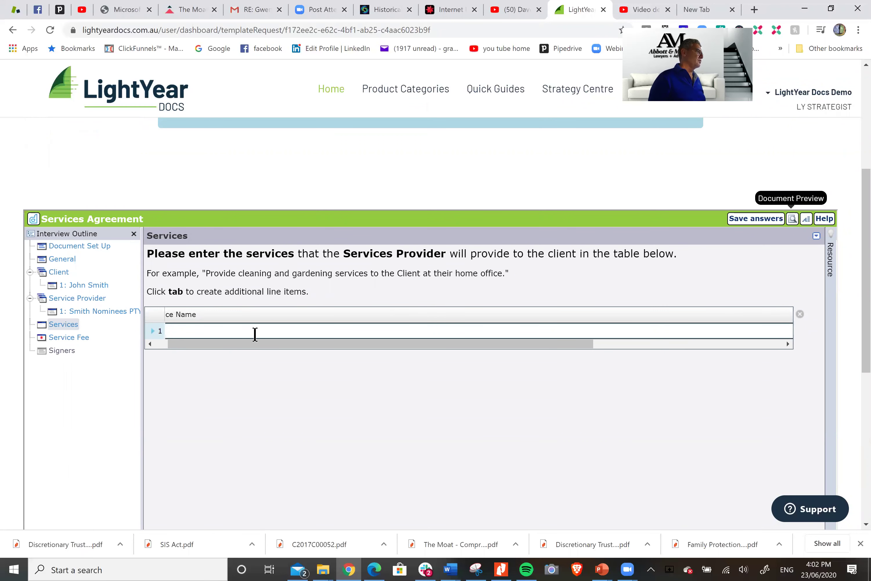
drag(477, 343, 284, 334)
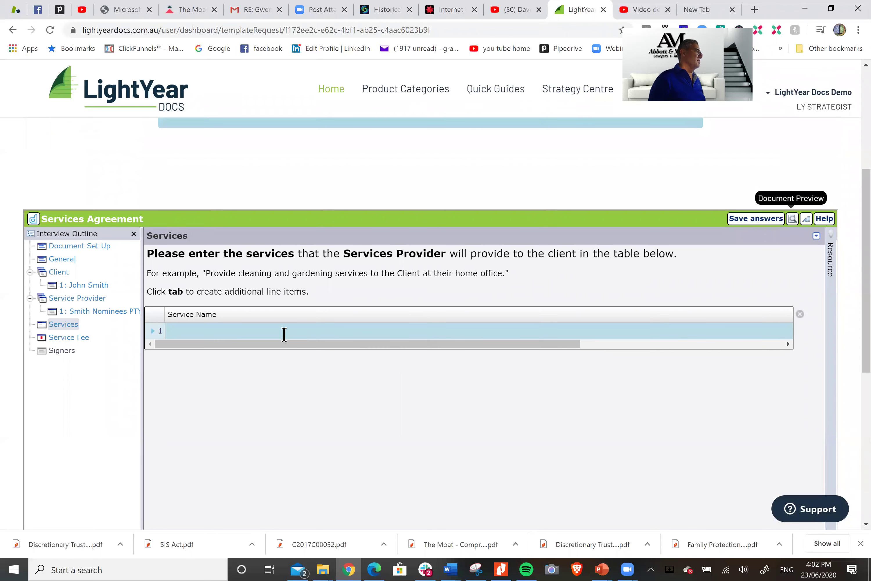
click(235, 334)
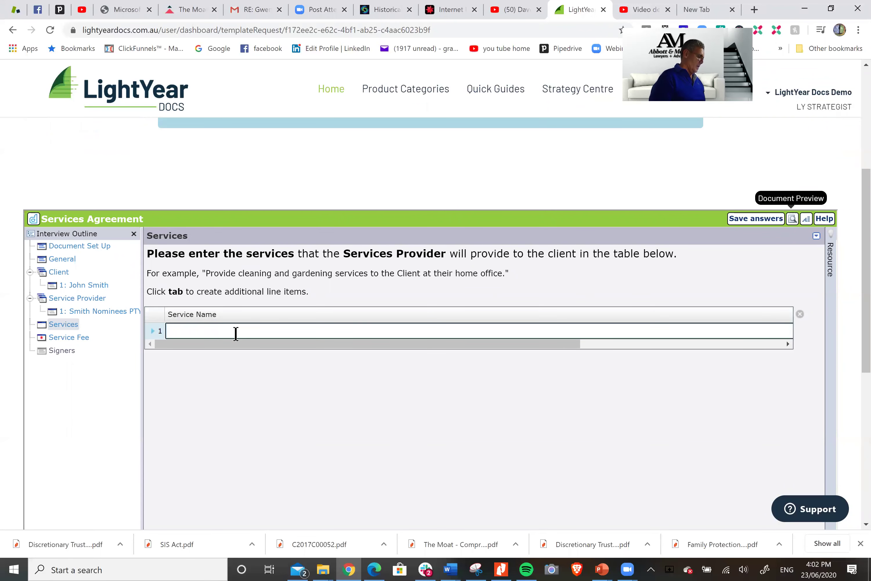
text(The provision of )
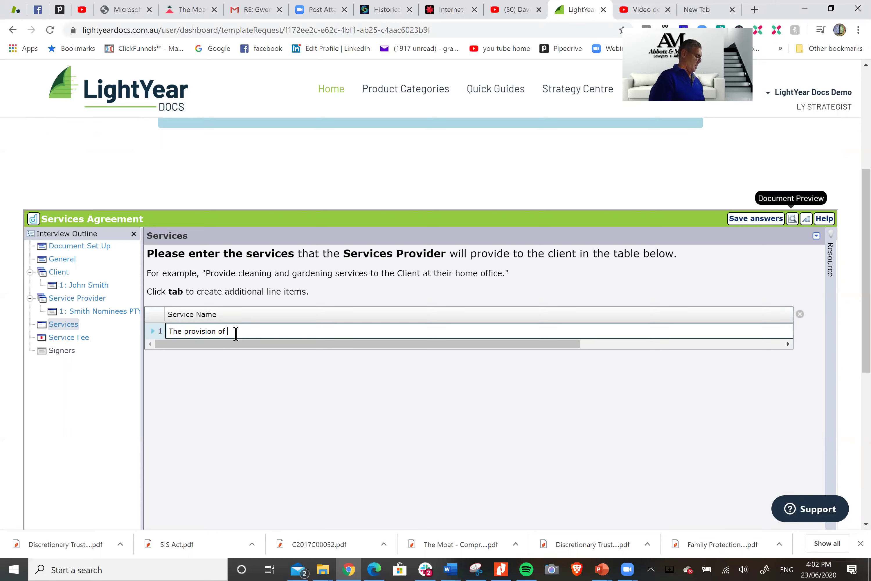
text(qualifi)
text(ed )
text(staf)
text(f to variou)
text(s o)
text(ocations)
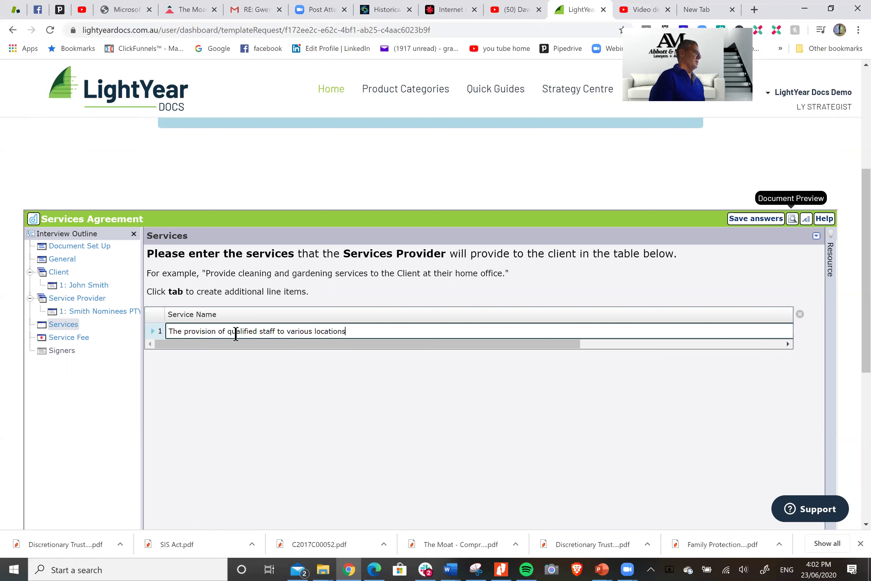
text( of Smith Business)
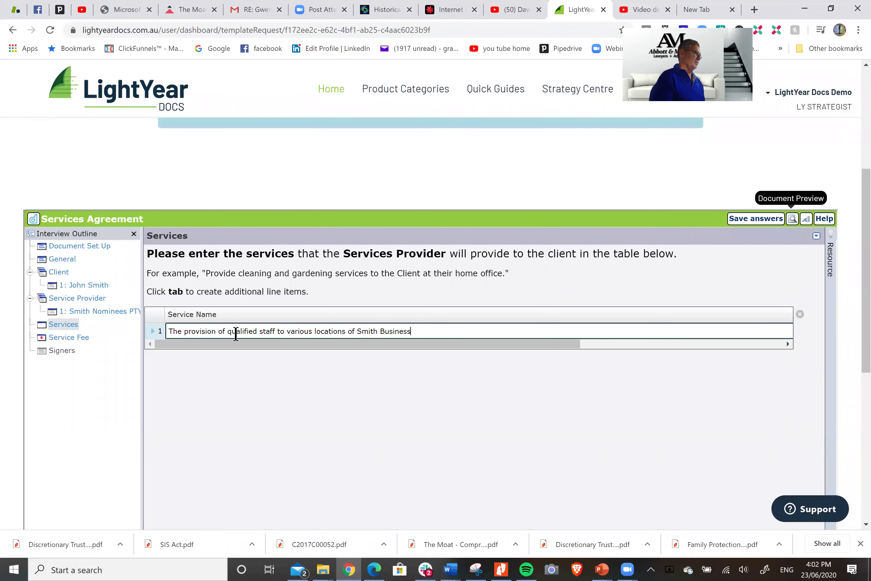
text( bith)
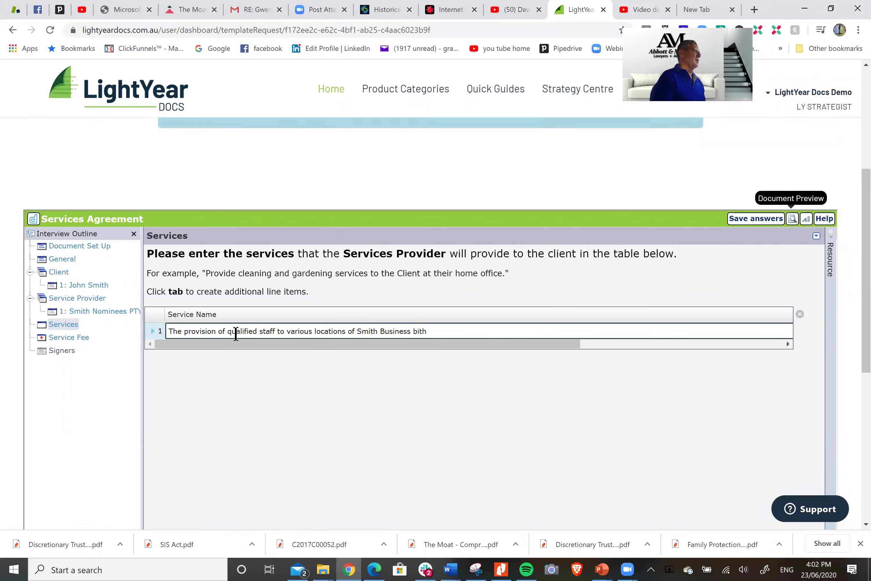
key(BackSpace)
key(BackSpace)
key(BackSpace)
text(oth in Queens)
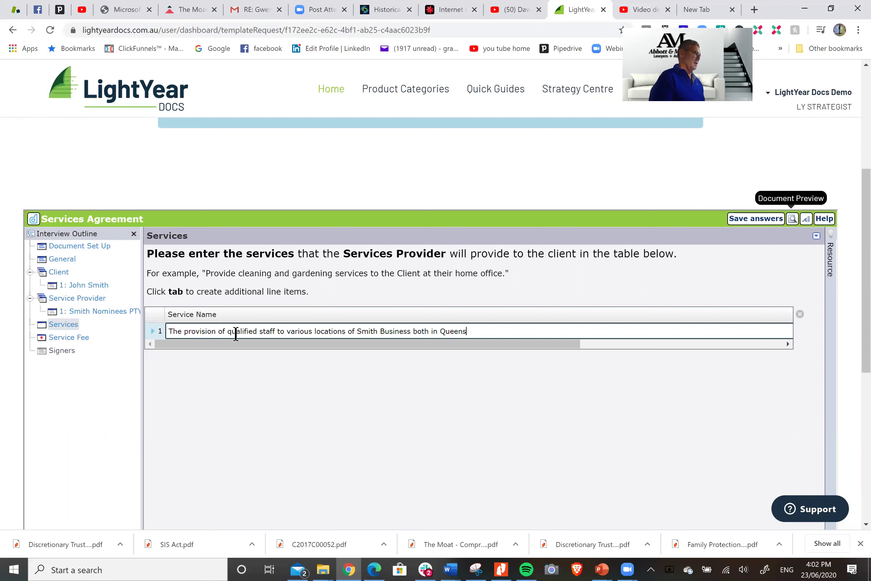
text(land and throughout Aus)
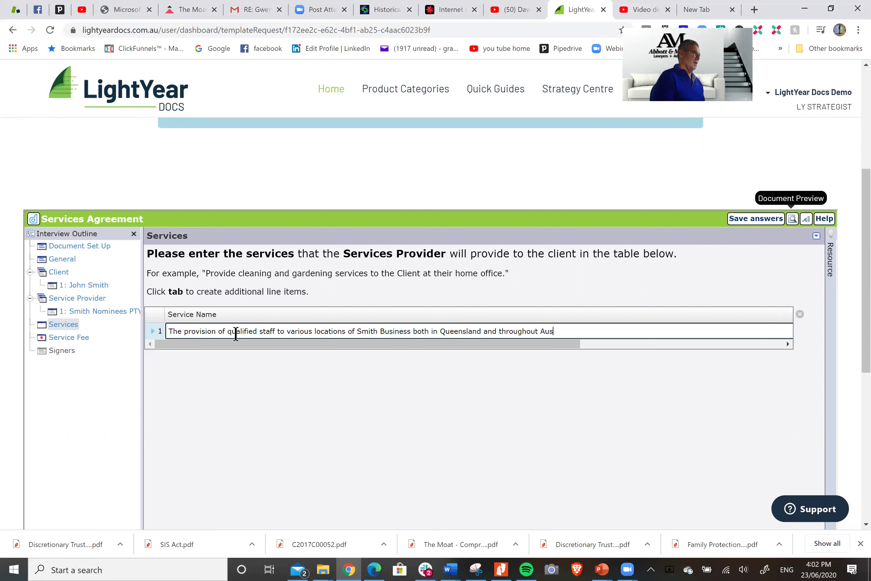
text(tralia.)
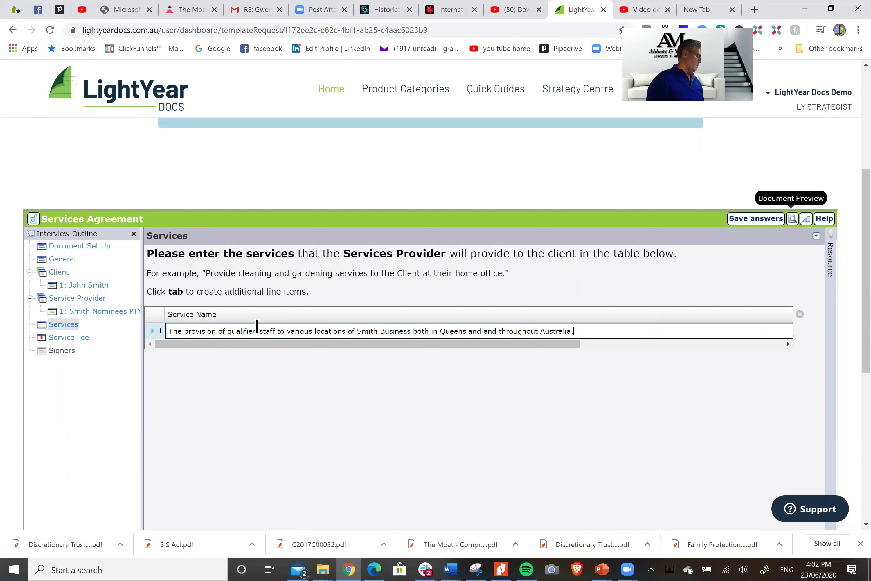
key(Tab)
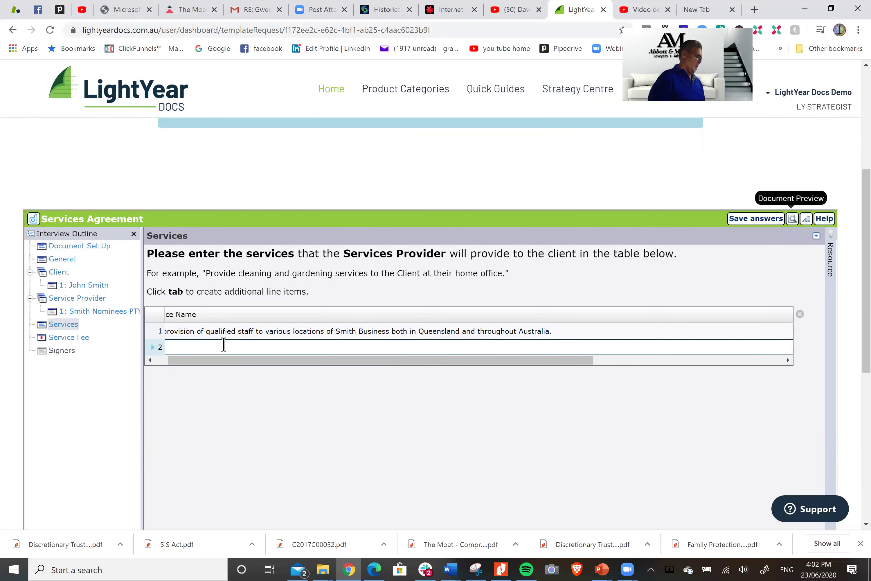
Add services for management and administration of each location and provision of HR requirements
text(mana)
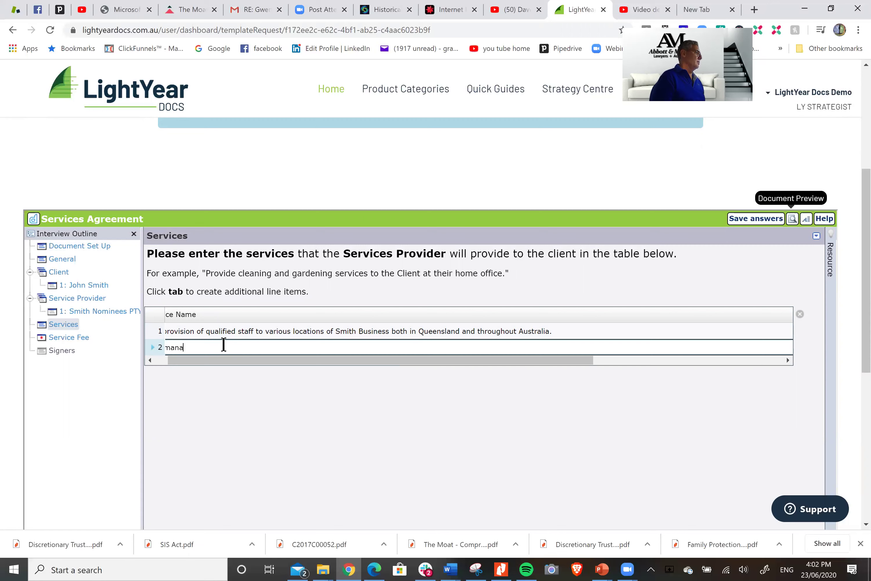
text(gement and)
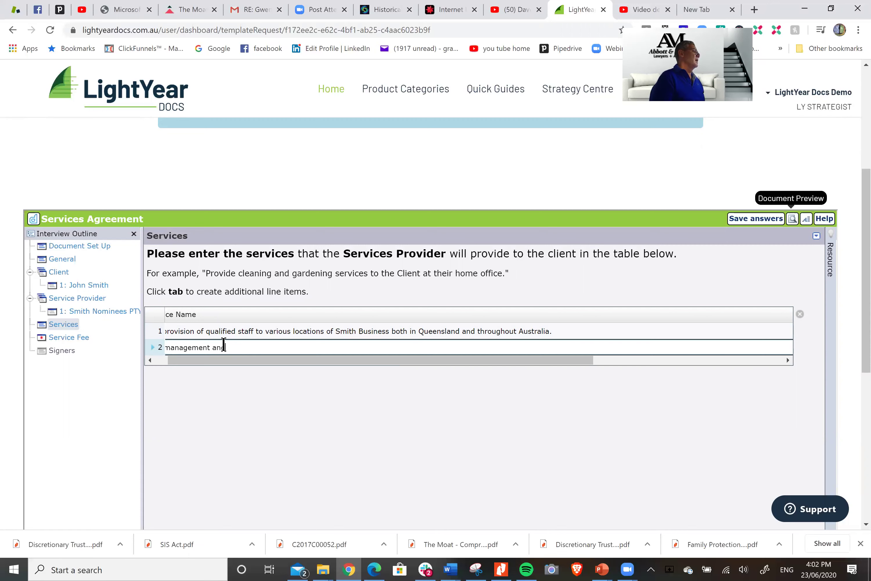
text( adminsitrato)
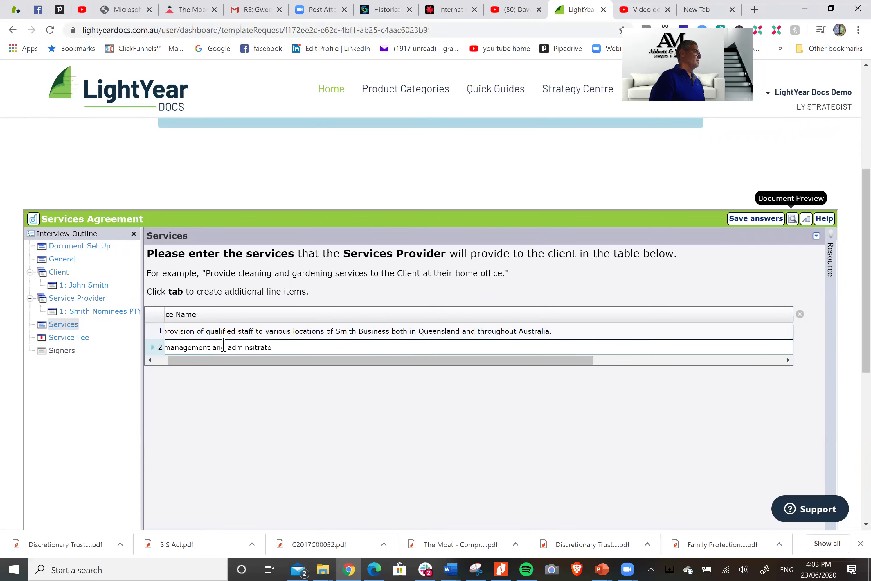
text(ion o)
key(BackSpace)
key(BackSpace)
key(BackSpace)
key(BackSpace)
key(BackSpace)
key(BackSpace)
key(BackSpace)
key(BackSpace)
key(BackSpace)
key(BackSpace)
key(BackSpace)
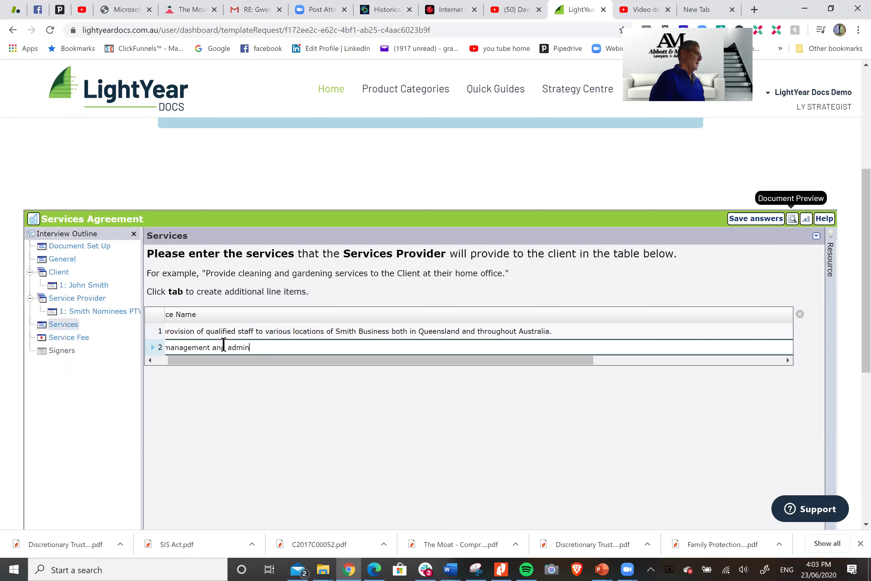
text(istration of each locations)
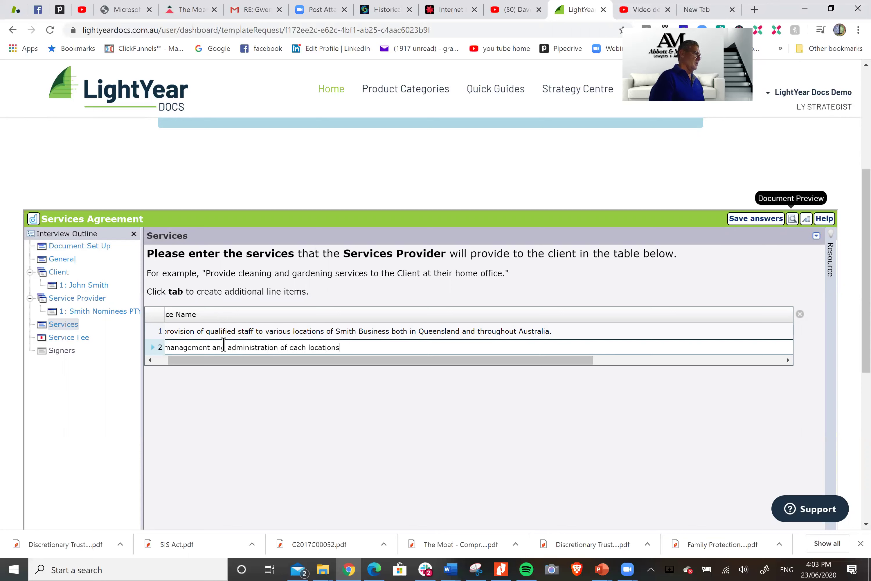
text( including the provision of)
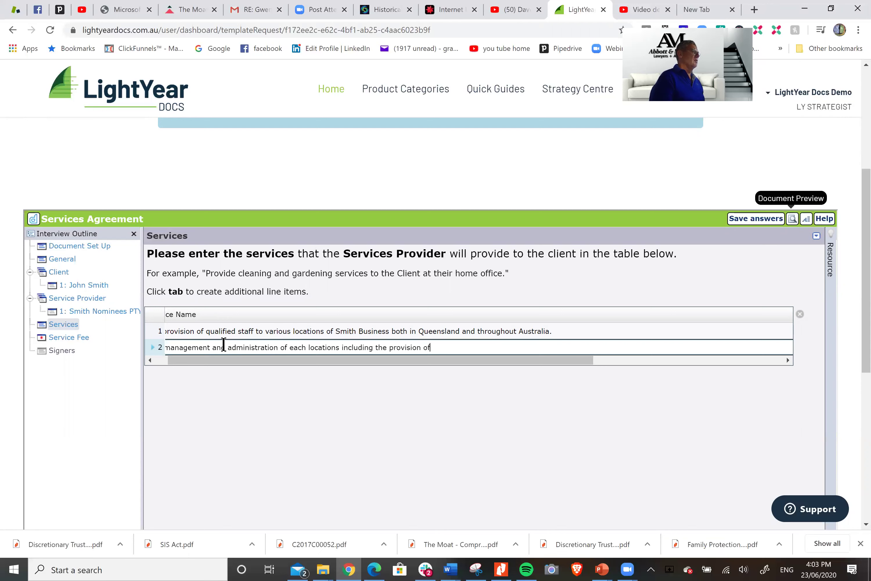
text( accounts, )
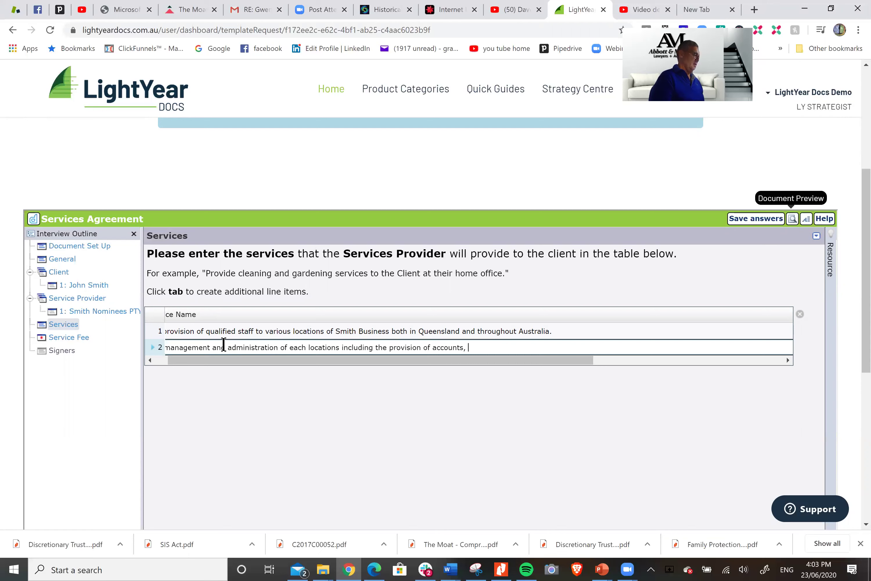
text(bookk)
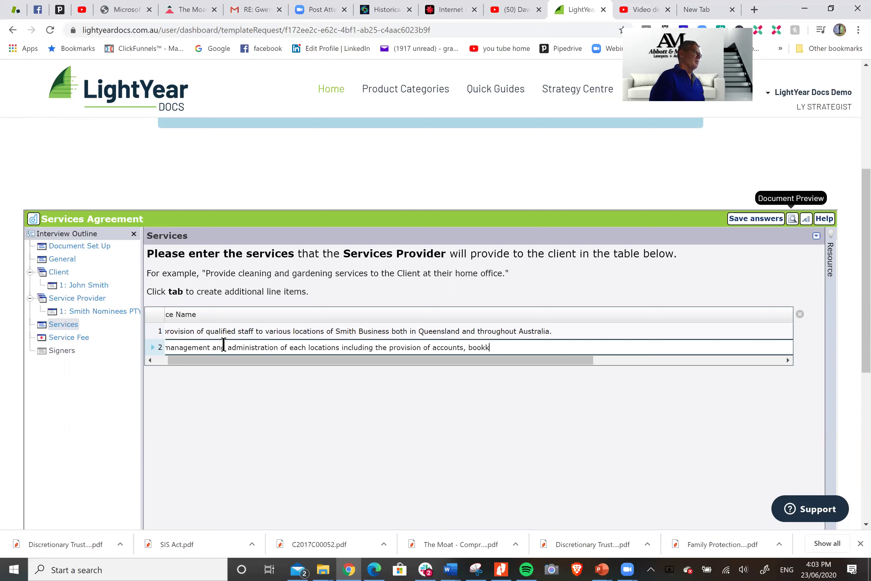
text(eeping, back office )
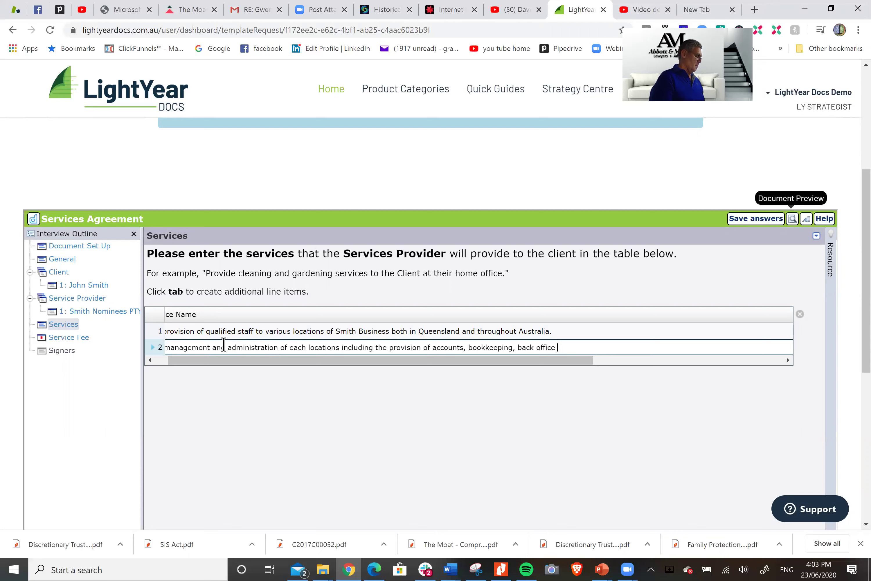
text(duties and )
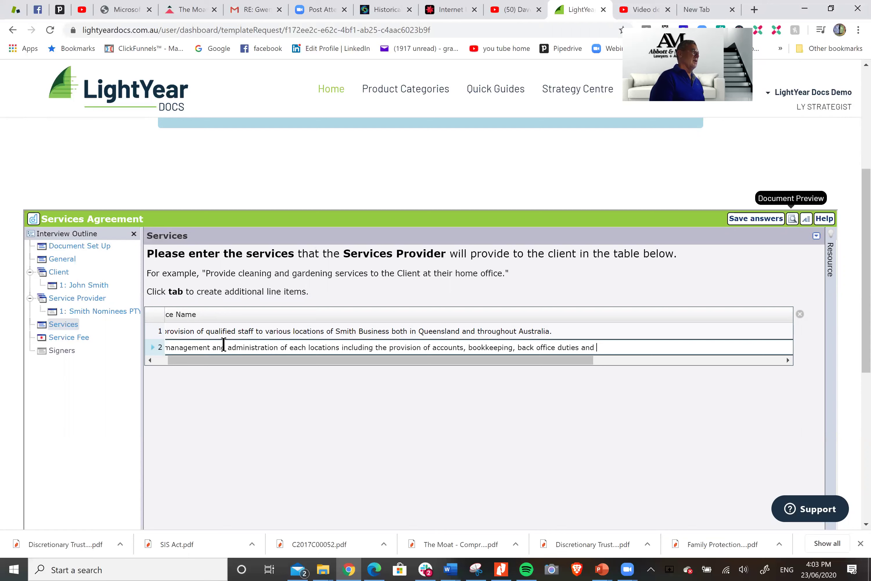
text(payroll.)
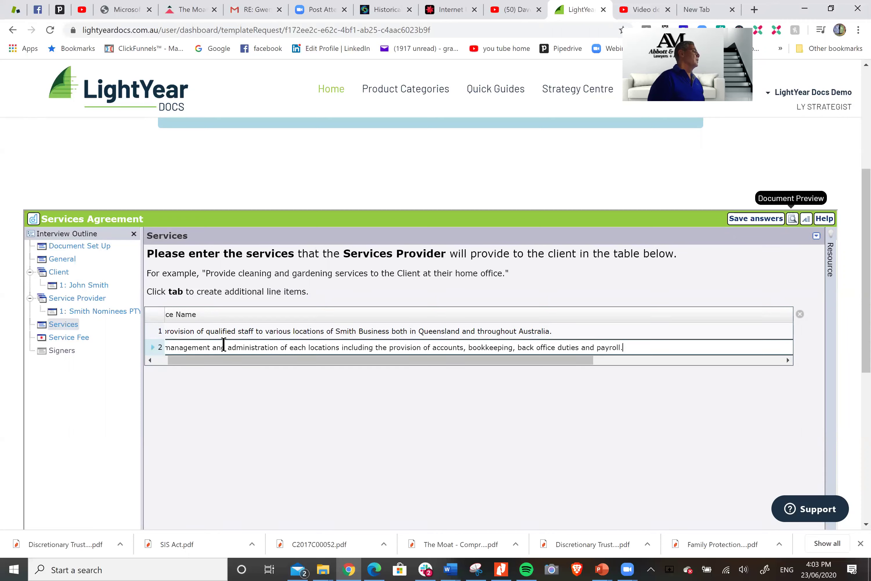
key(Tab)
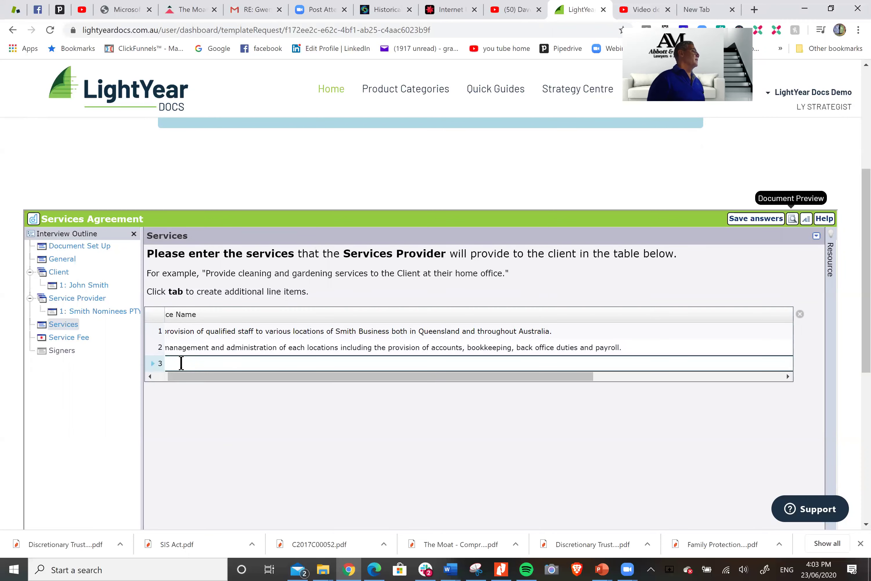
text(Provision of )
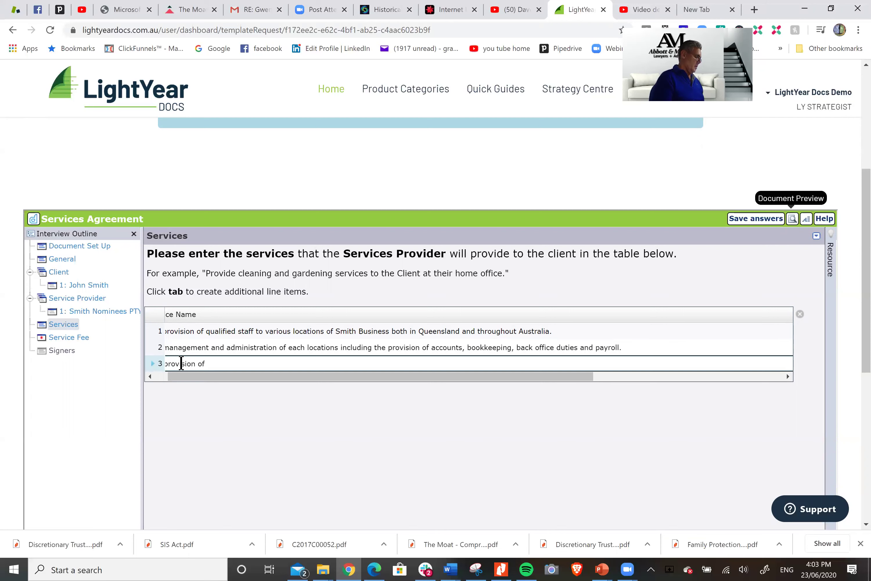
text(HR )
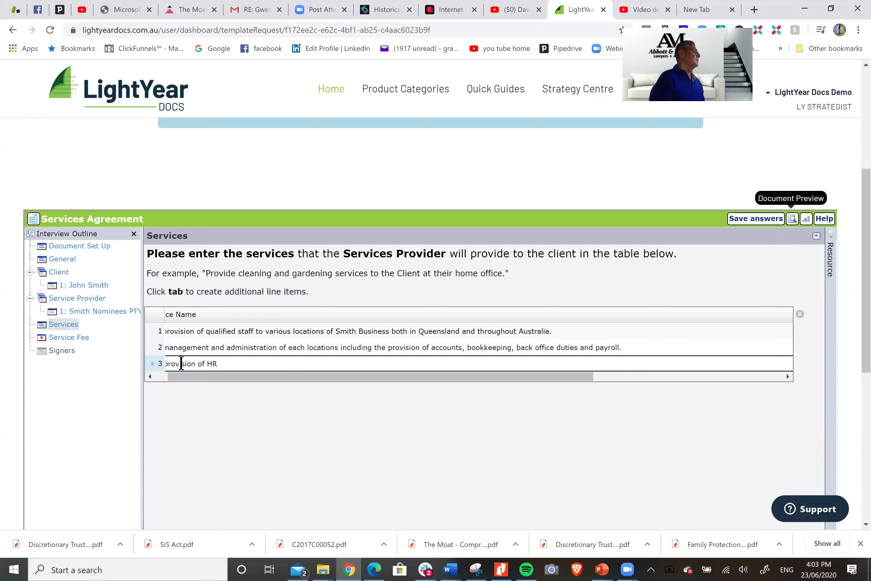
text(and other )
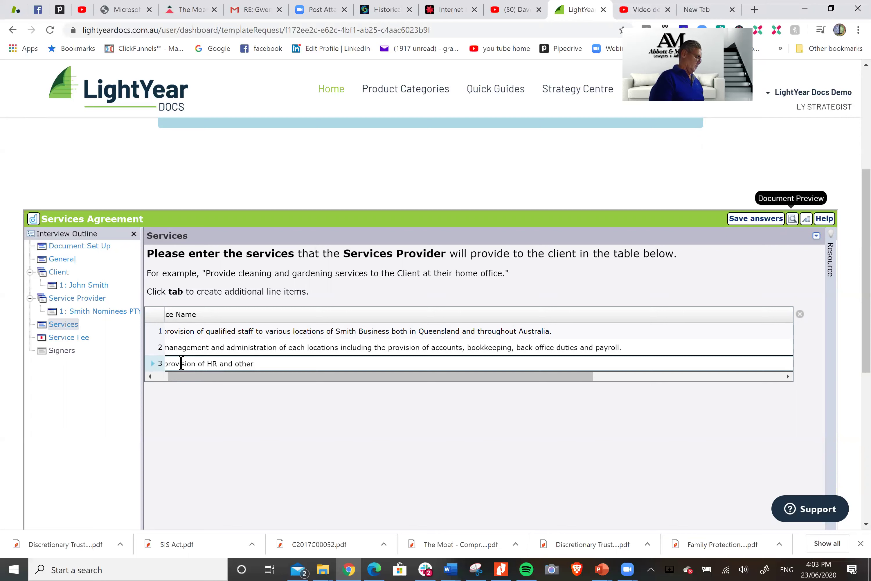
text(occupational )
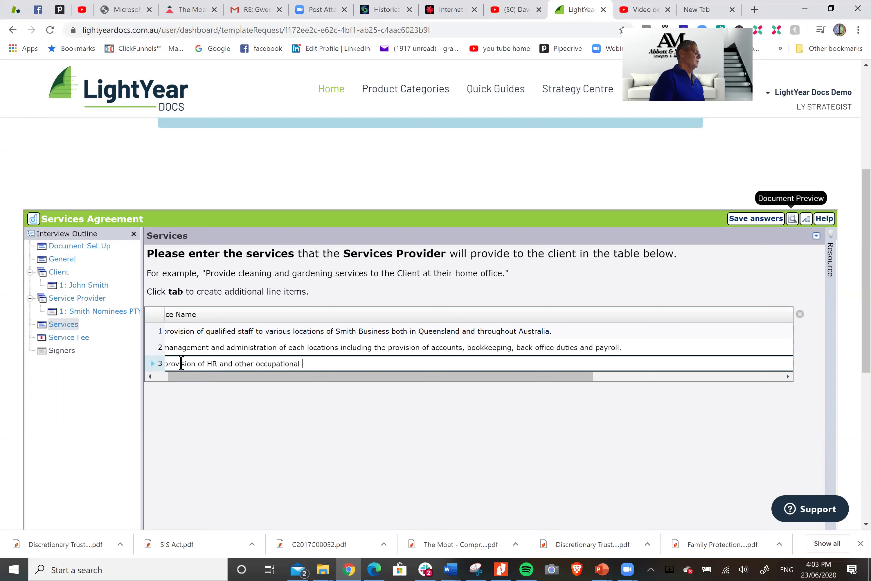
text(requirements)
key(Tab)
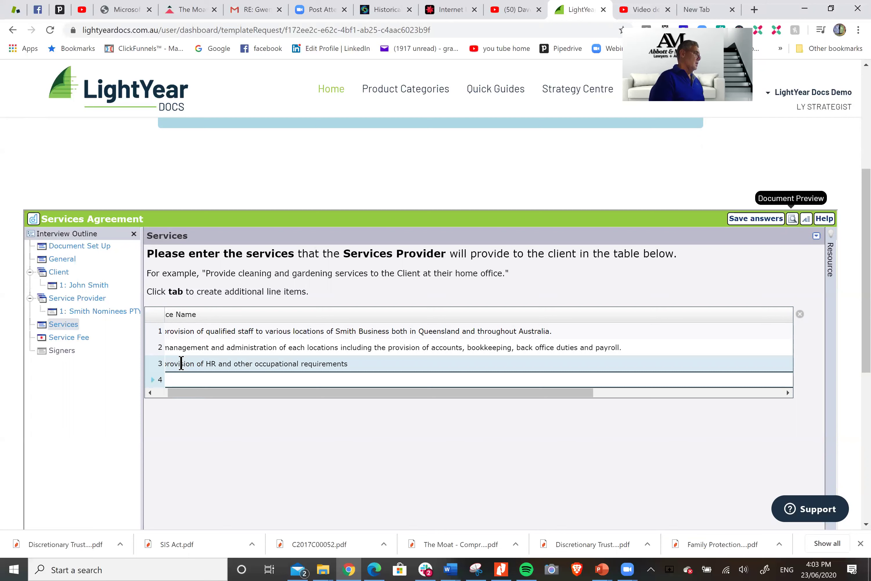
Add a service for payment of salaries, superannuation, payroll tax and other employee duties
text(payment)
text( of salar)
text(ies, superann)
text(uation)
text(, apyrol)
key(BackSpace)
key(BackSpace)
key(BackSpace)
key(BackSpace)
key(BackSpace)
text(pa)
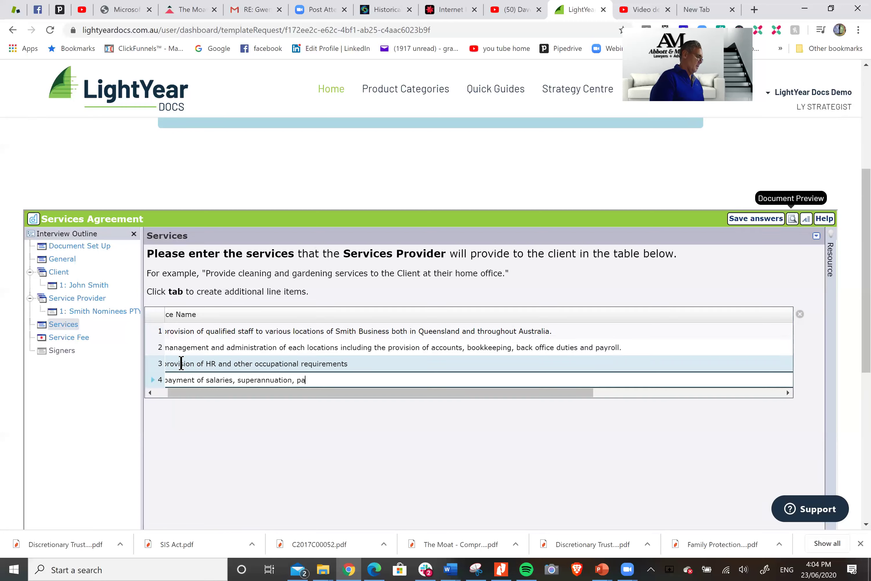
text(urol)
key(BackSpace)
key(BackSpace)
key(BackSpace)
key(BackSpace)
text(yroll tax and other duties on )
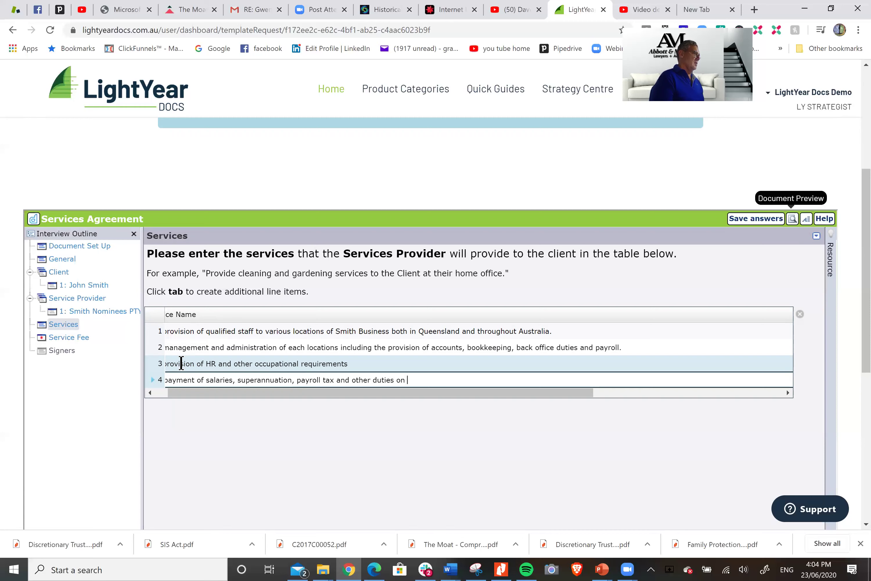
text(all employees)
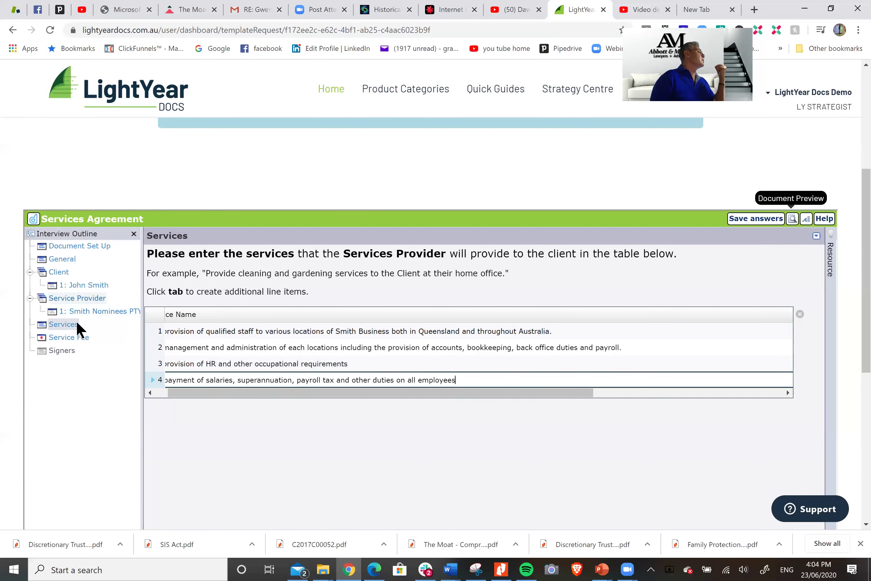
On the Service Fee page, enter fees paid per location of $150,000 plus a $20,000 KPI bonus
click(68, 337)
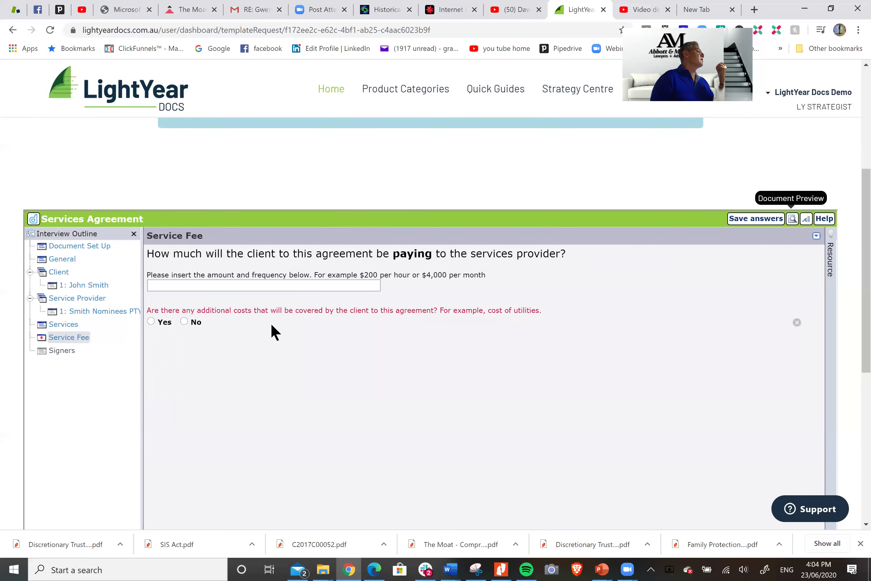
click(259, 286)
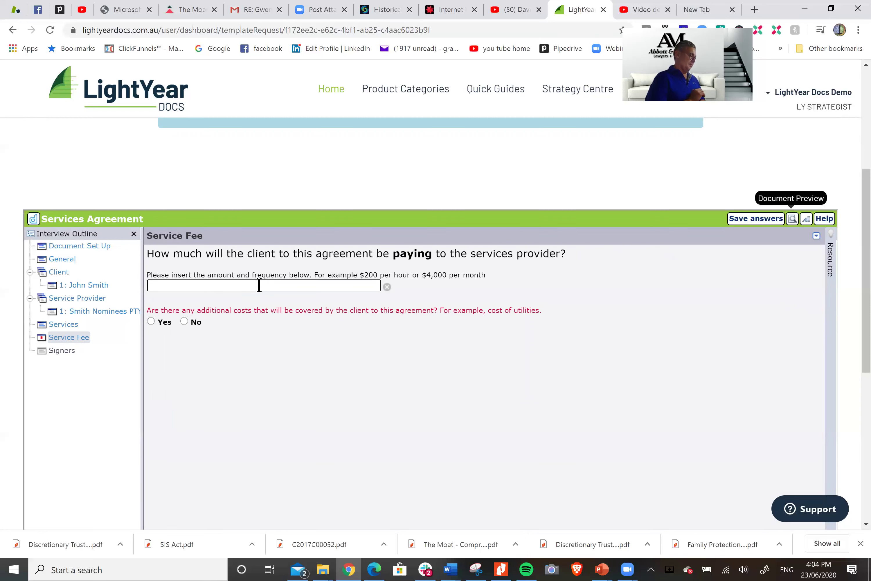
text(Teh fees)
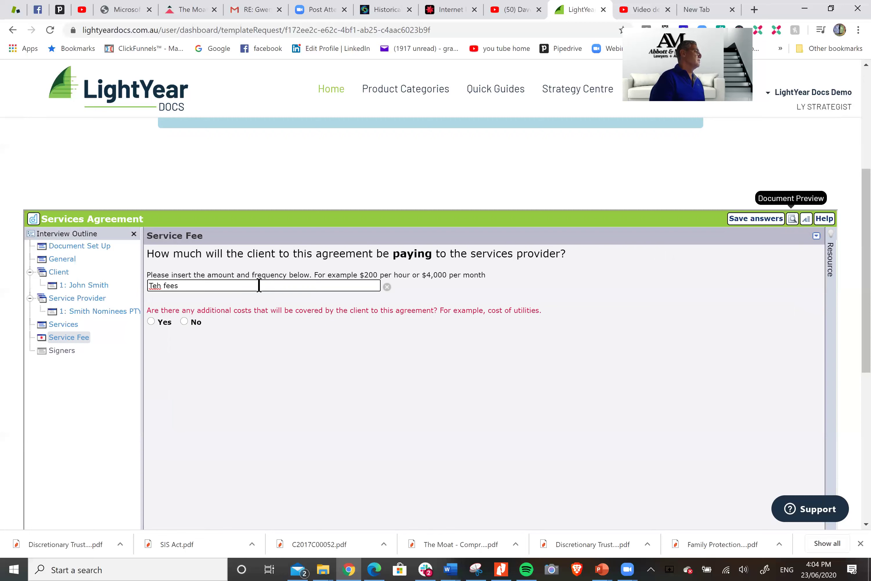
key(BackSpace)
key(BackSpace)
key(BackSpace)
key(BackSpace)
key(BackSpace)
key(BackSpace)
key(BackSpace)
key(BackSpace)
text(he fees to be padi)
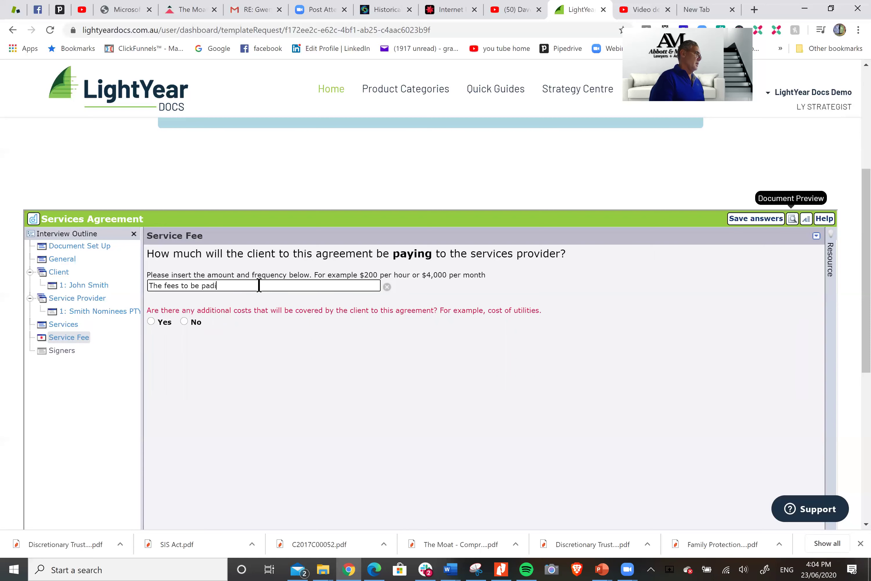
key(BackSpace)
text(id p)
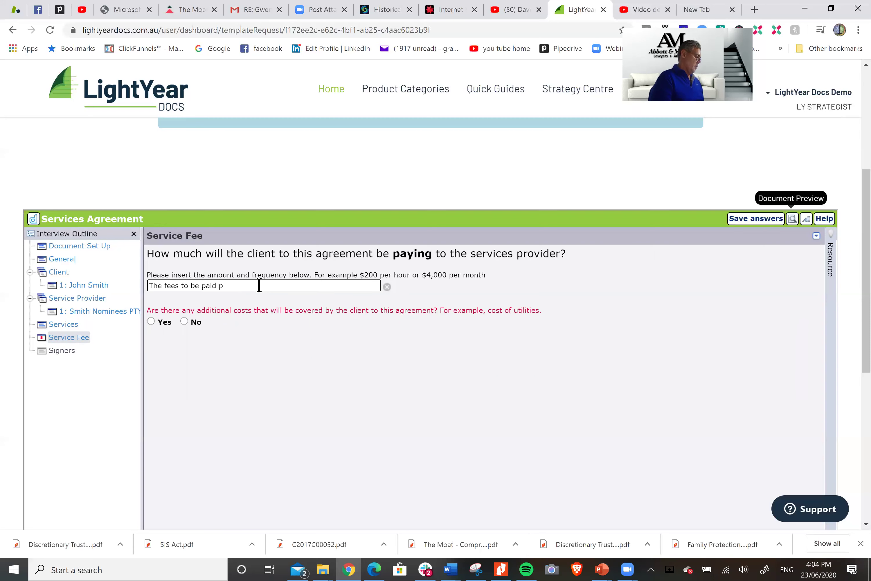
text(er )
text(lo)
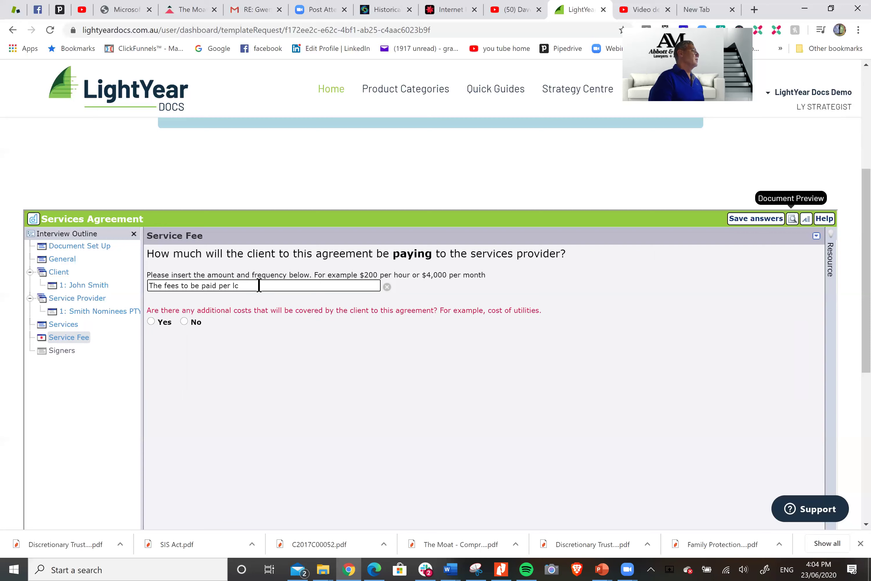
text(ation is $150,000 plus a)
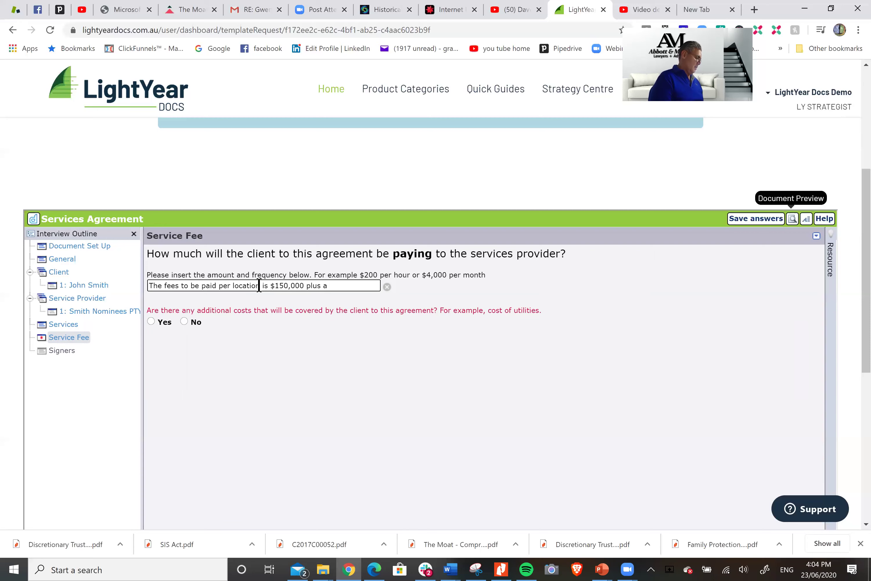
text(bonus of $20)
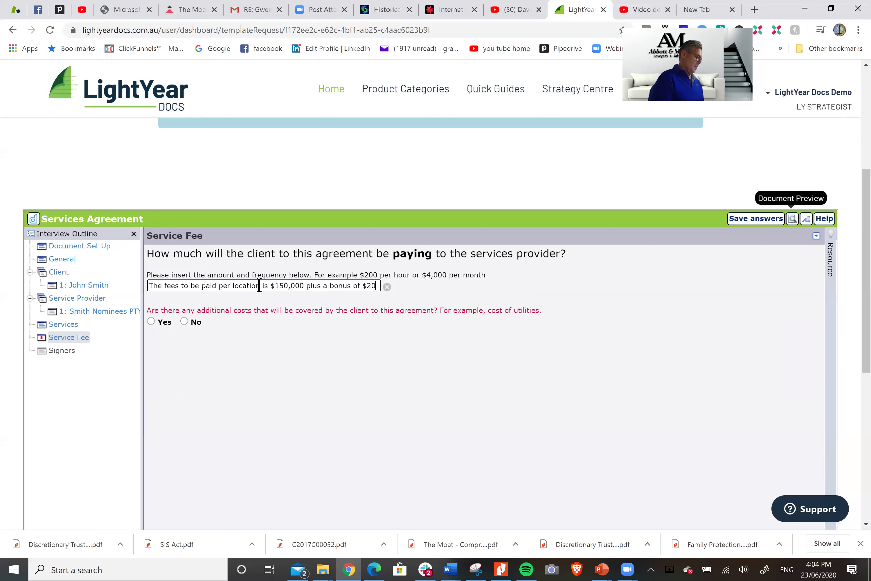
text(,000 in the )
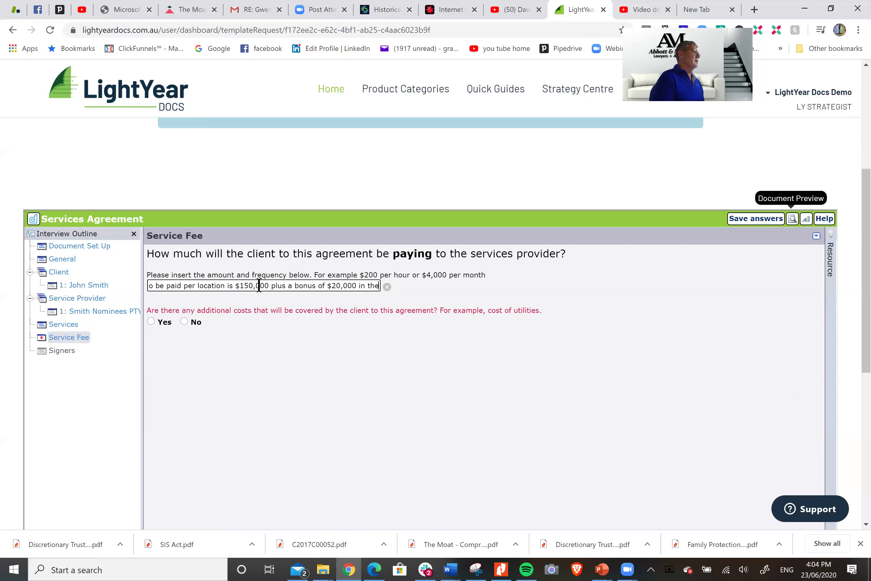
text(event o)
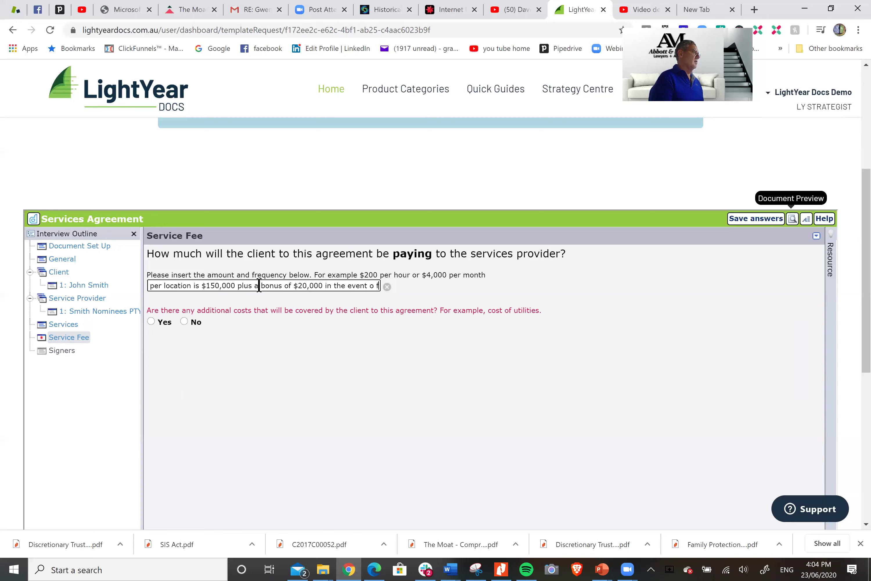
text(f meeting )
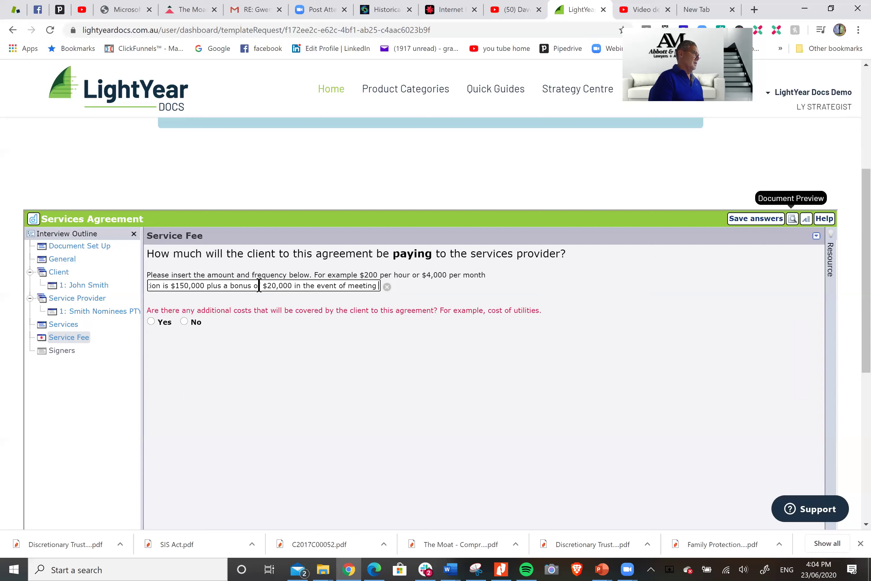
text(KP{I)
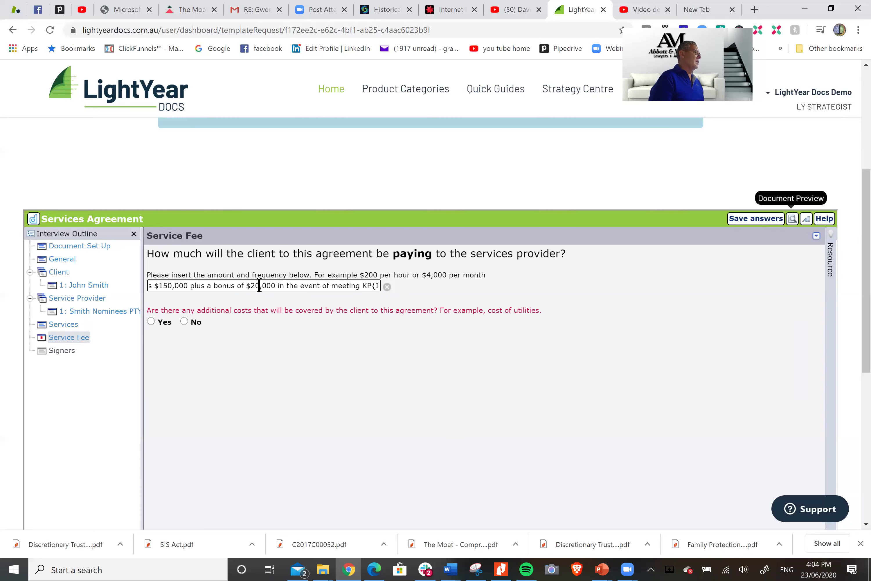
key(BackSpace)
key(BackSpace)
text(Is)
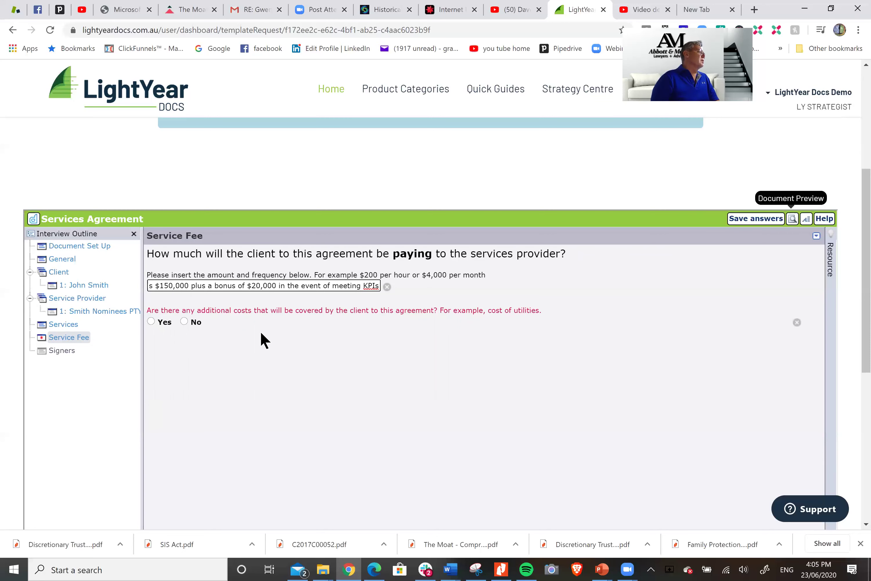
Mark that the client covers additional costs: staff reimbursements and superannuation guarantee separately to any wages
click(152, 320)
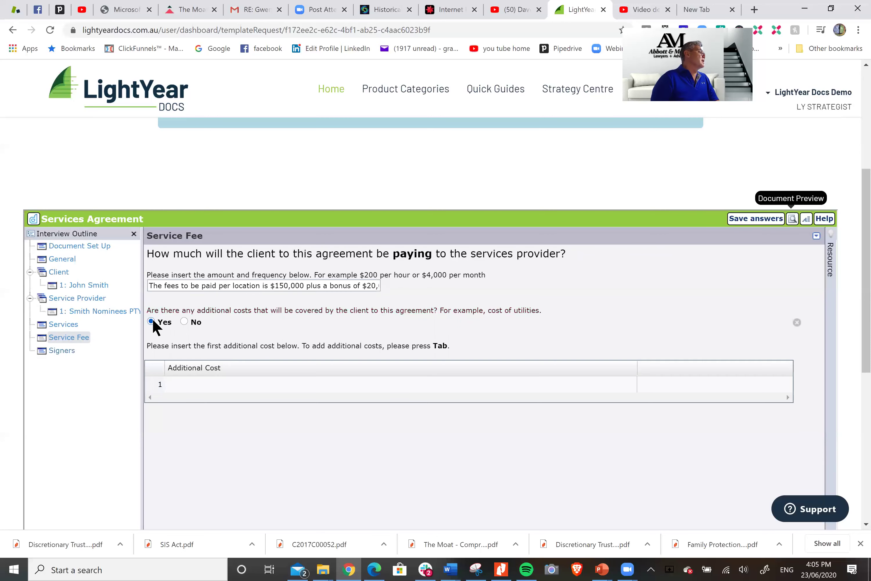
click(221, 384)
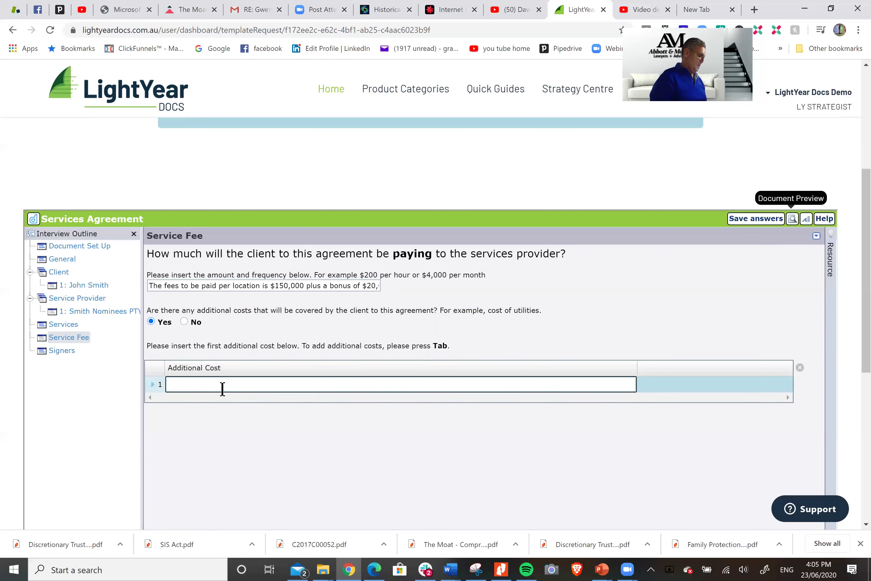
text(The payme)
text(nt of stafg)
text(gg)
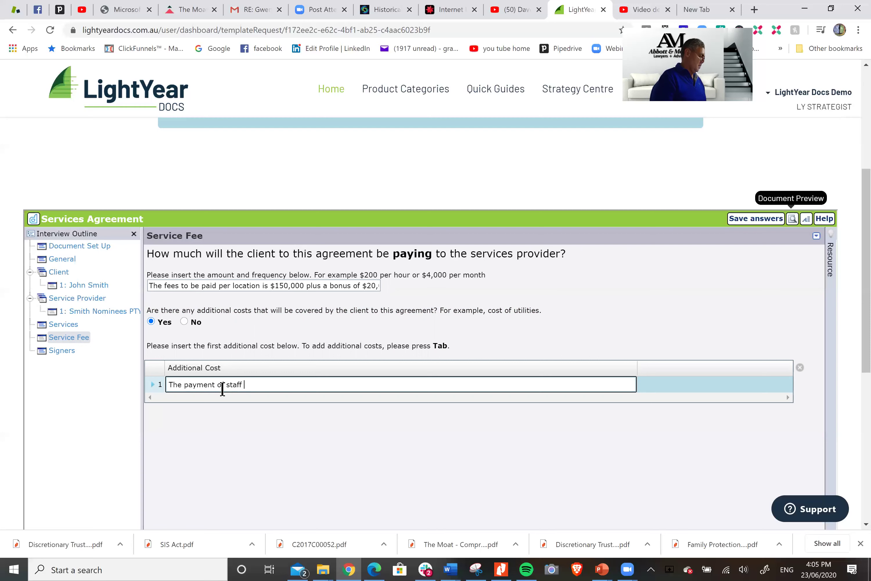
text(imbursements)
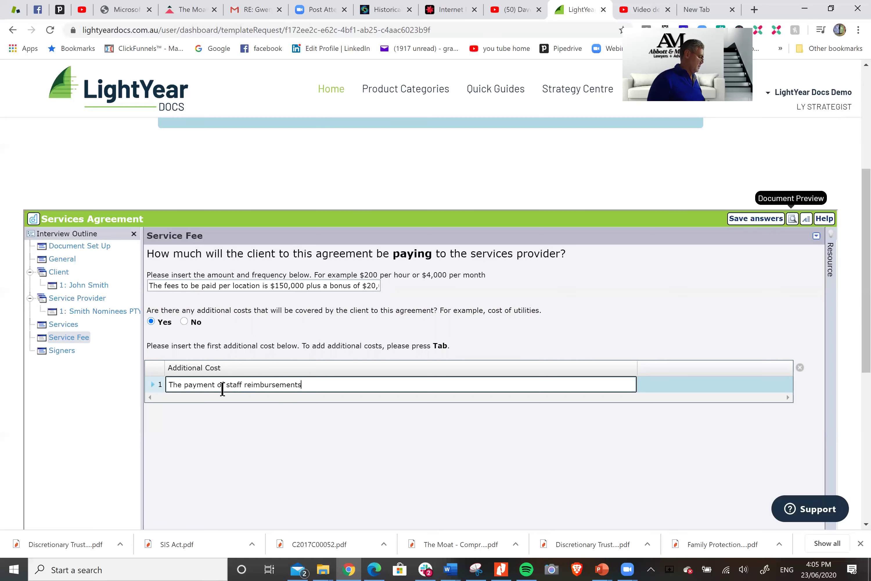
key(Tab)
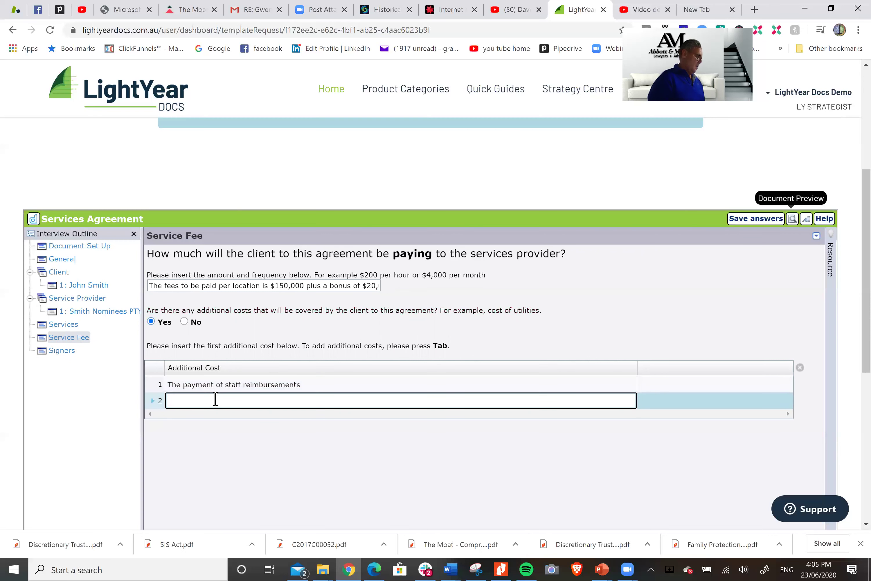
text(The pay)
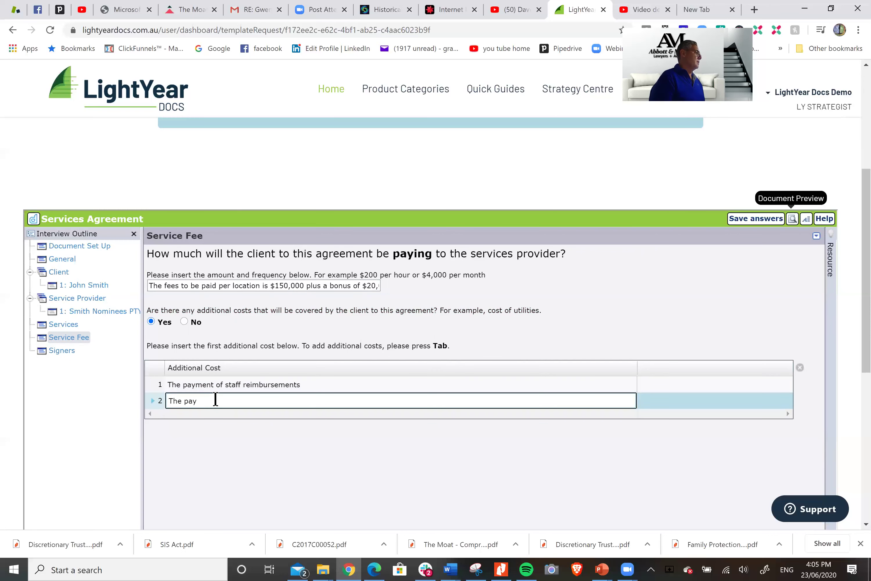
text(ment of superannuation gua)
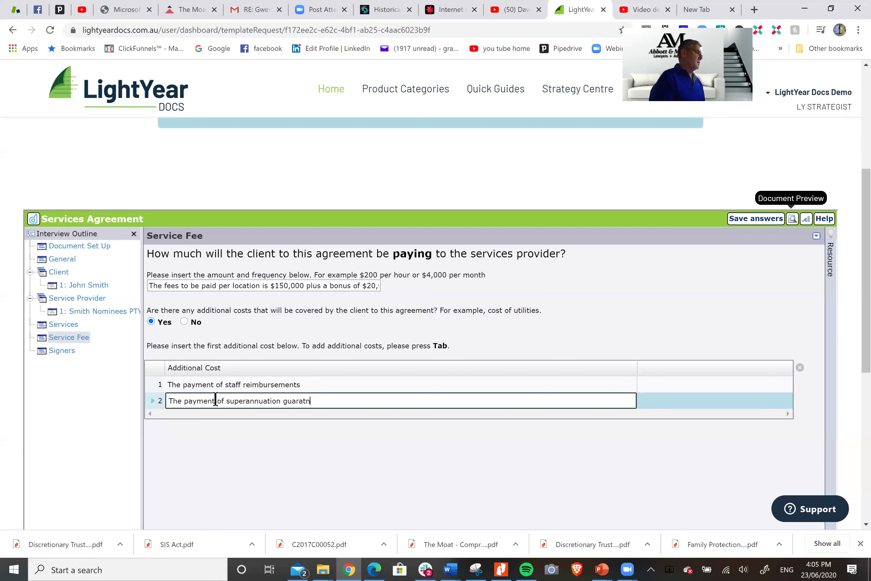
text(rantee separatel)
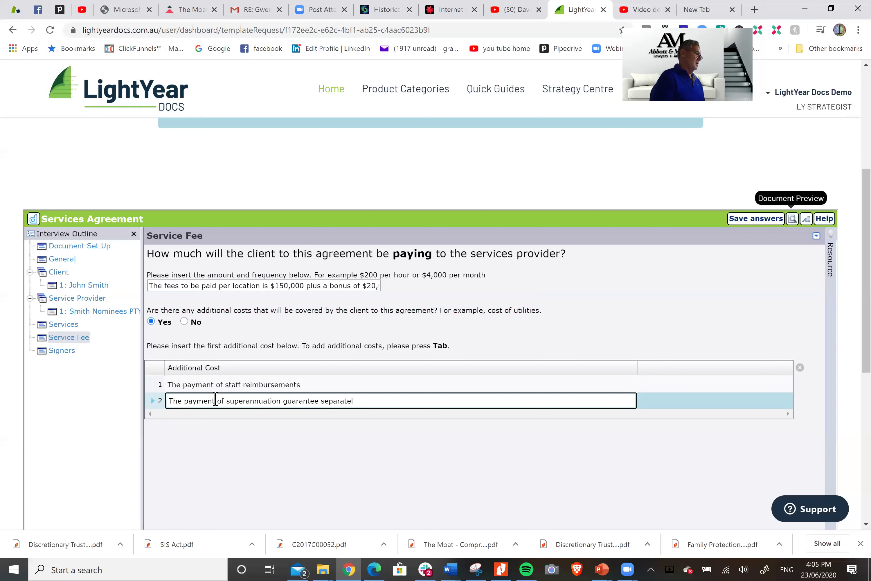
text(y to any wages)
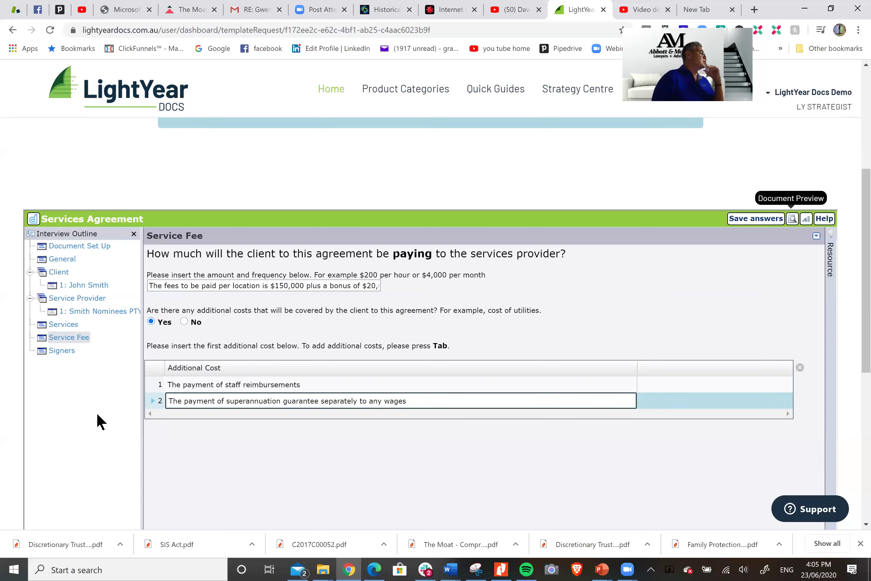
Save the additional costs and advance to the Signers page
scroll(376, 476, down, 5)
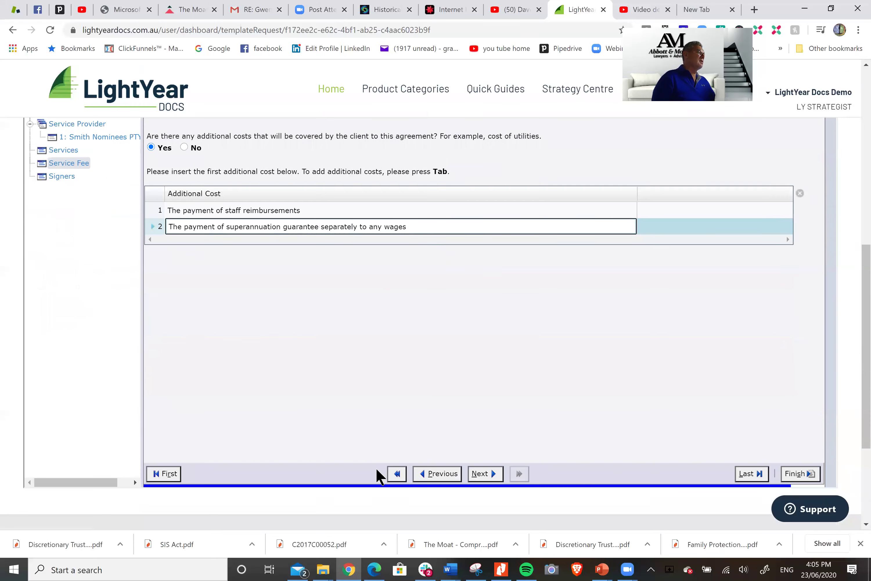
click(493, 477)
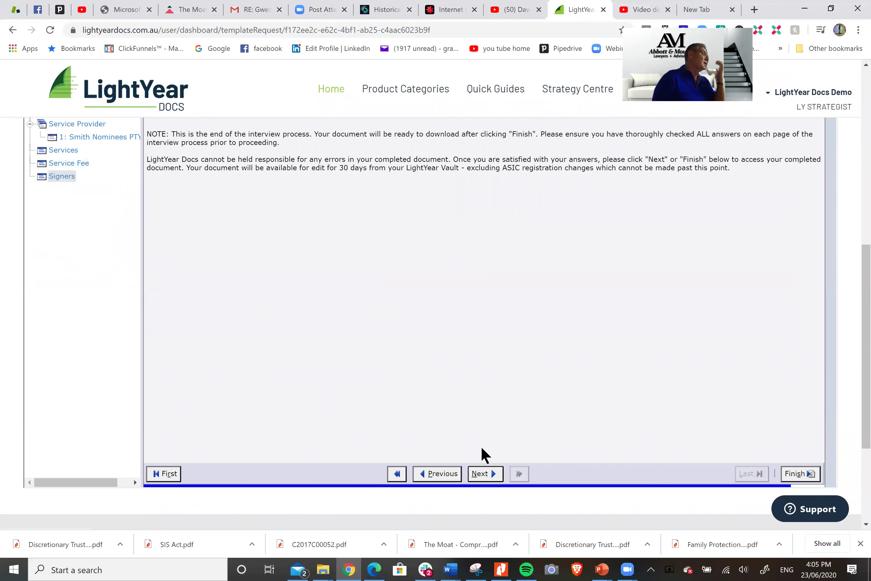
scroll(233, 241, up, 3)
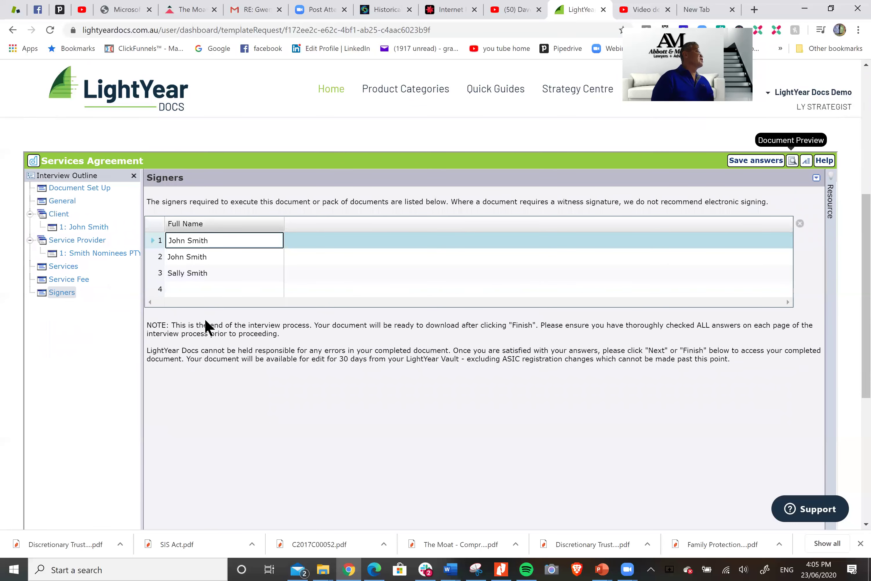
scroll(637, 431, down, 3)
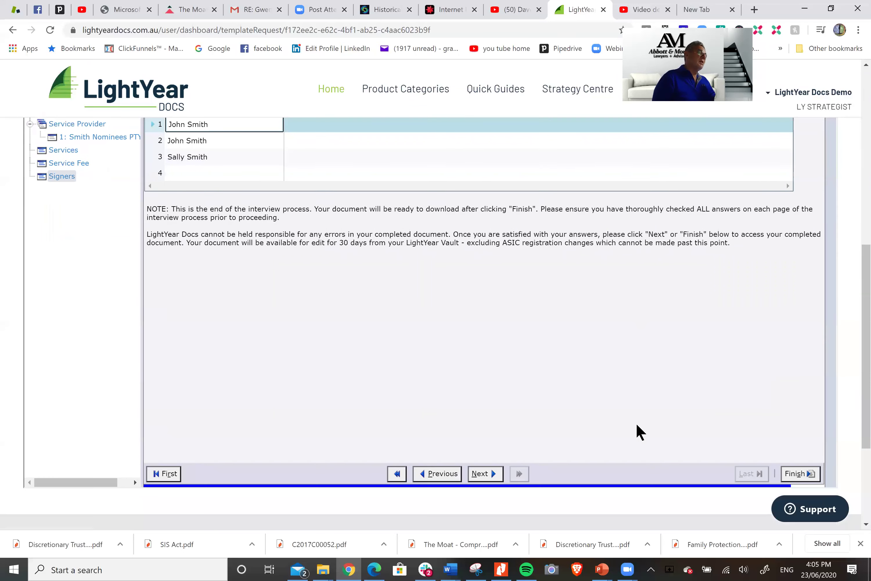
Finish the interview and wait for the Download Assembled Documents page with Services Agreement.pdf
click(814, 519)
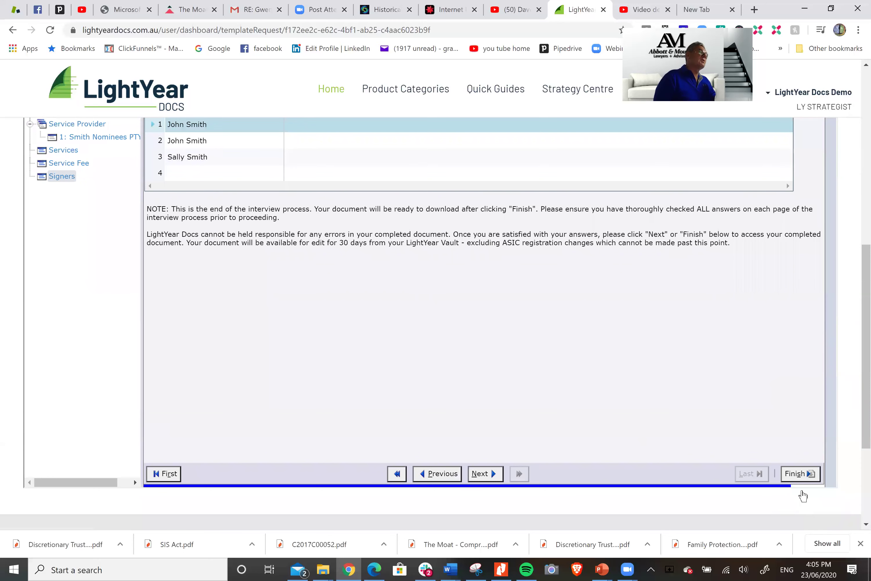
click(835, 216)
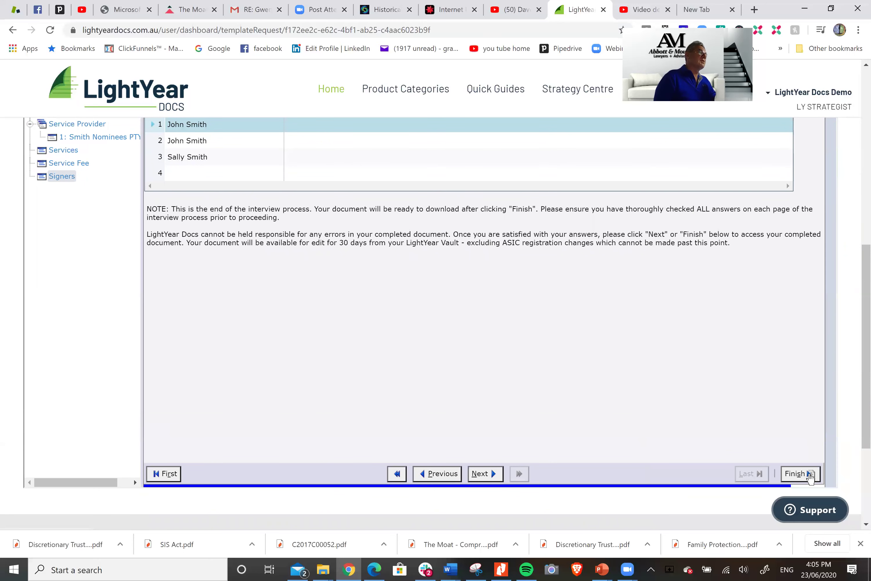
click(798, 475)
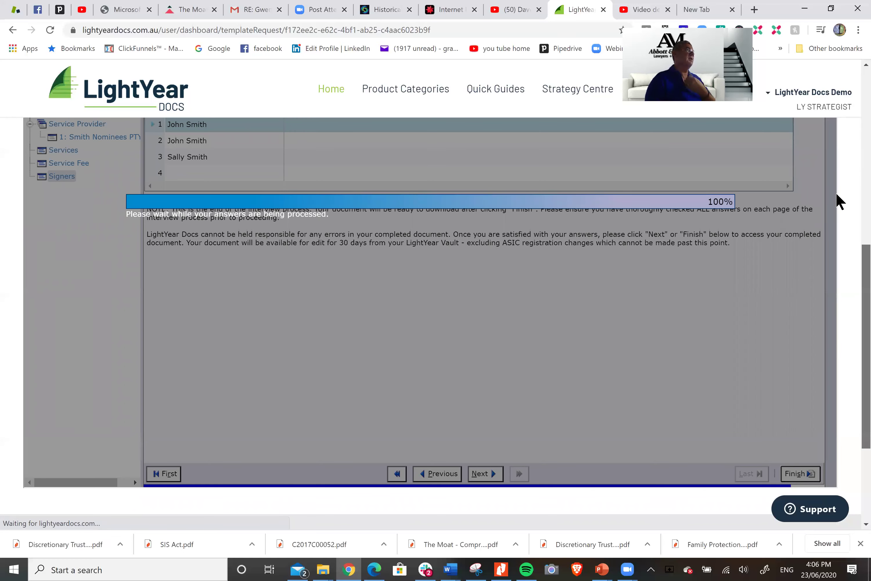
scroll(840, 198, up, 7)
scroll(847, 217, down, 3)
scroll(448, 284, down, 1)
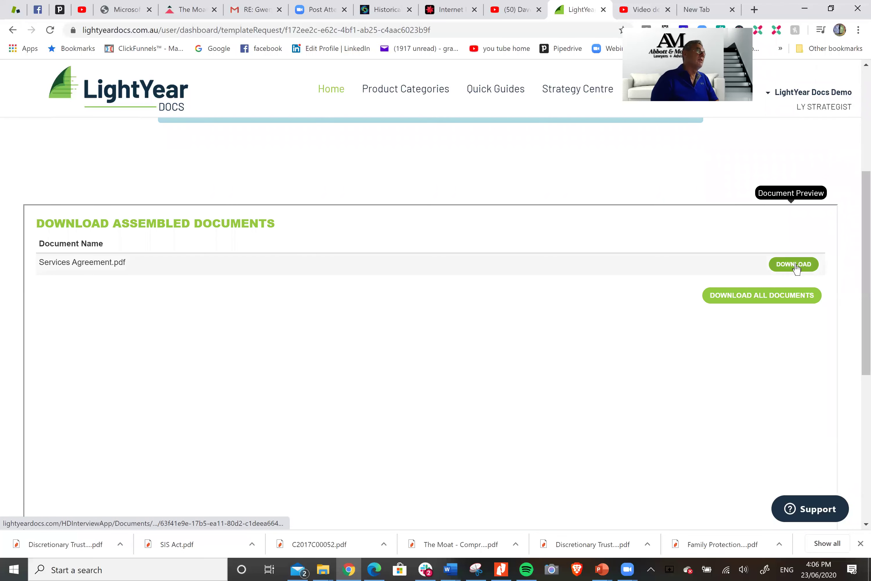
Download Services Agreement.pdf and select the unfilled ***SPCT-ACN*** placeholder in the viewer
click(794, 263)
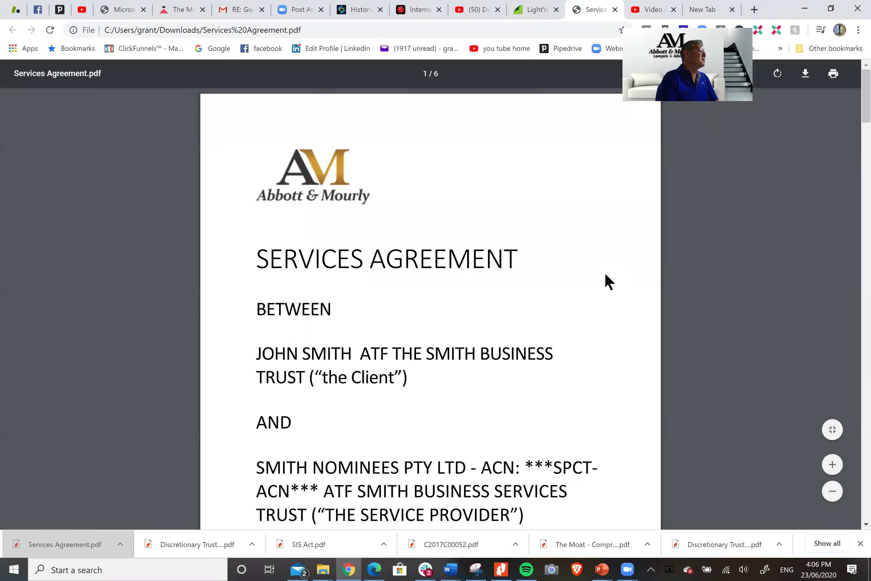
scroll(605, 274, up, 2)
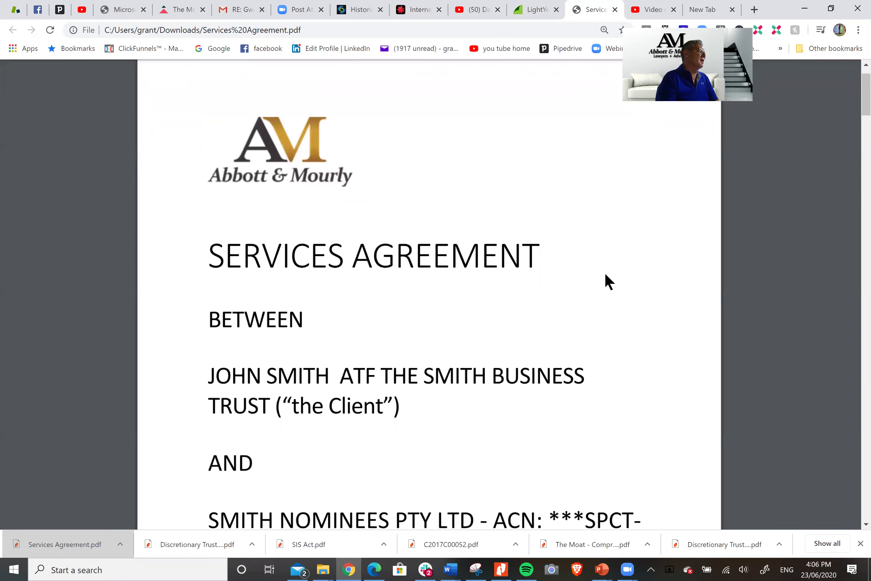
scroll(605, 273, down, 2)
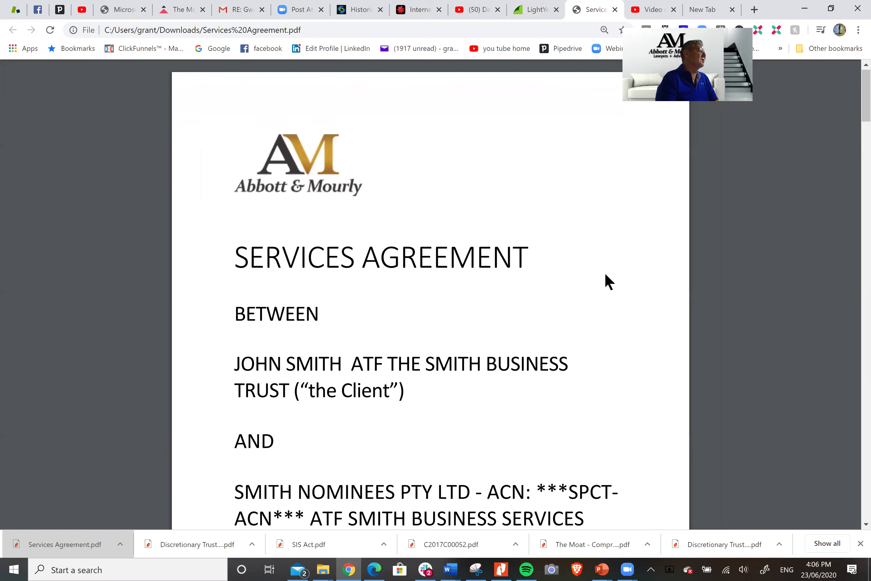
scroll(605, 274, down, 1)
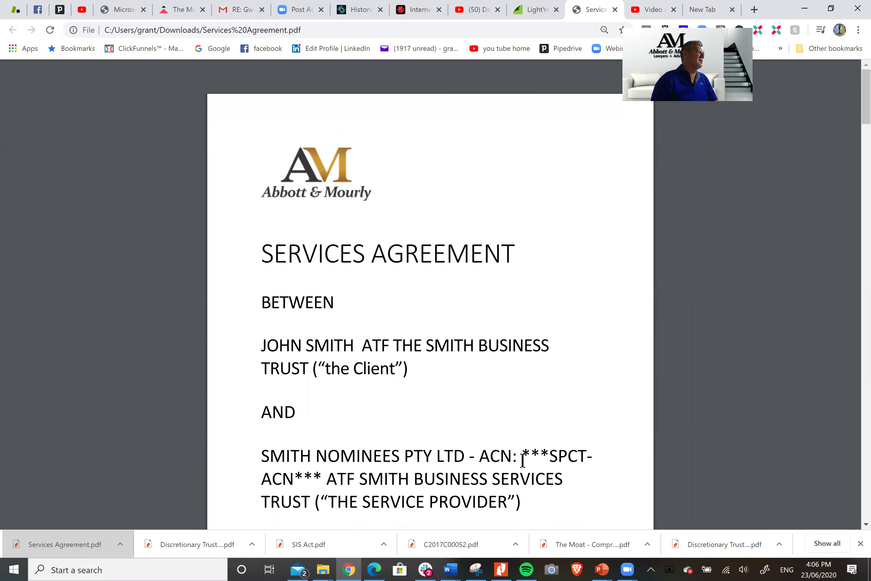
drag(523, 456, 320, 481)
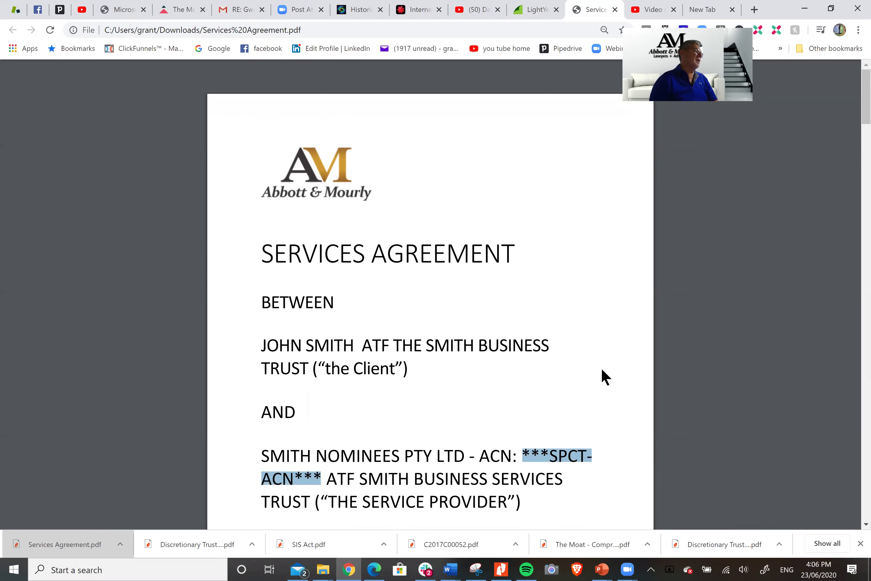
Scroll down to the Service Fee clause showing $150,000 per location plus $20,000 bonus
scroll(601, 370, down, 3)
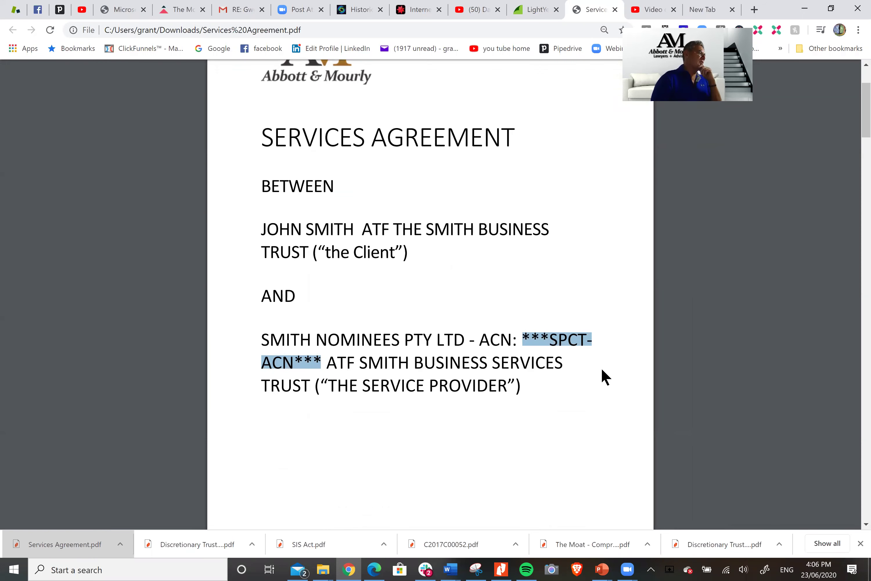
scroll(601, 370, down, 5)
scroll(602, 370, down, 6)
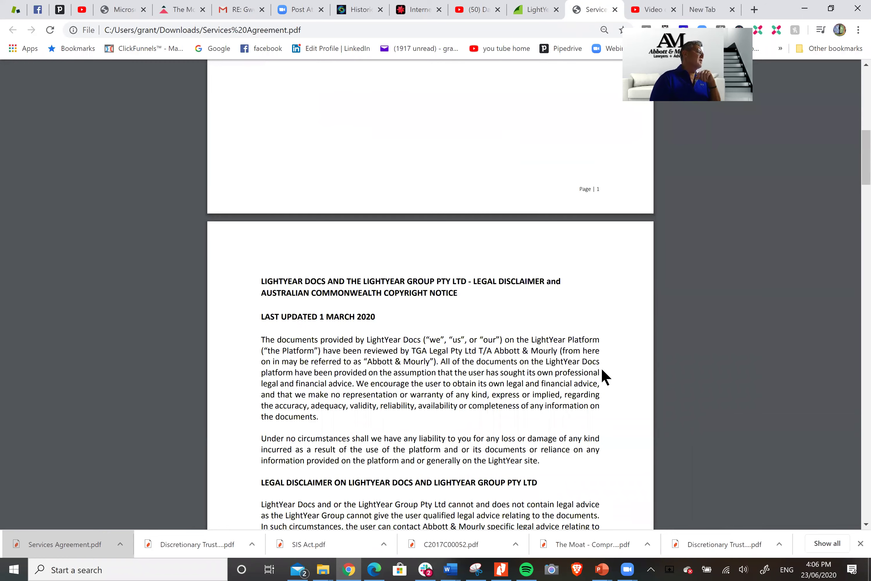
scroll(602, 370, down, 15)
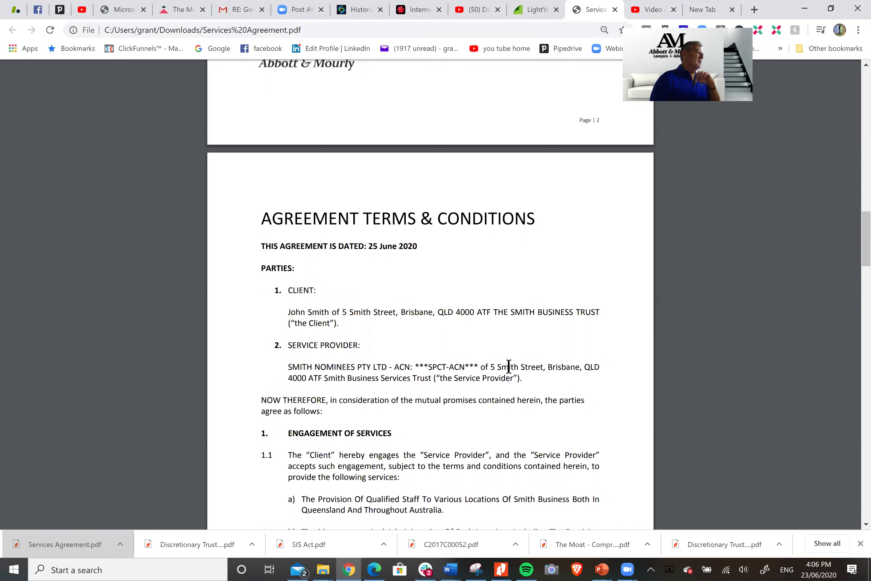
scroll(641, 337, down, 3)
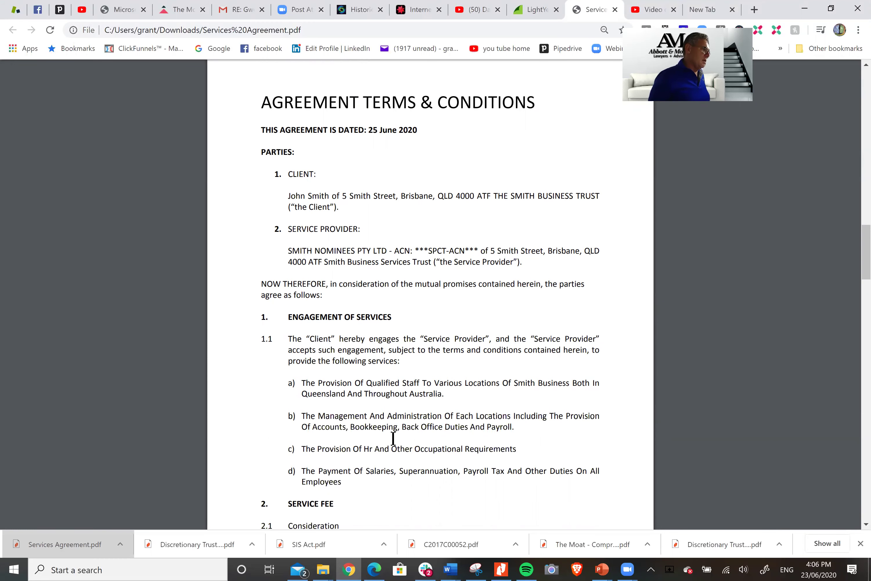
scroll(361, 364, down, 6)
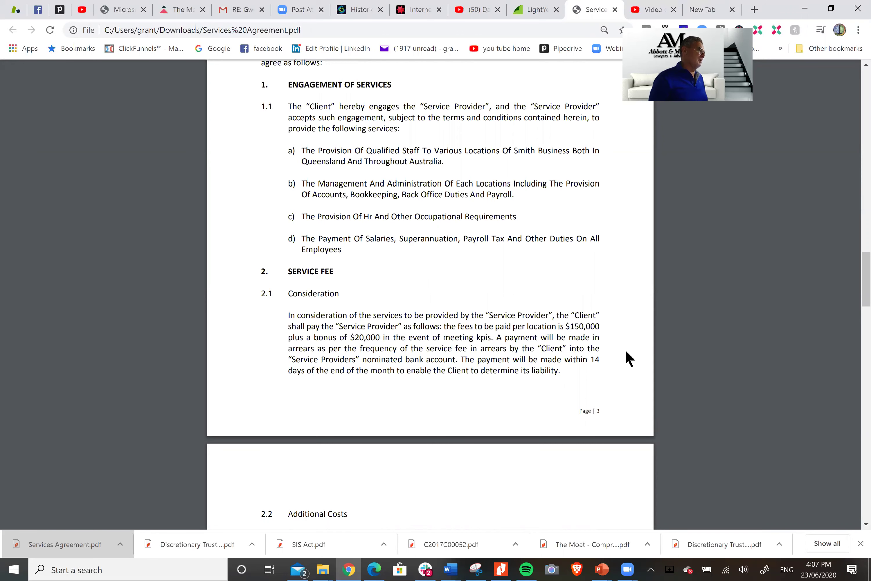
scroll(628, 358, down, 4)
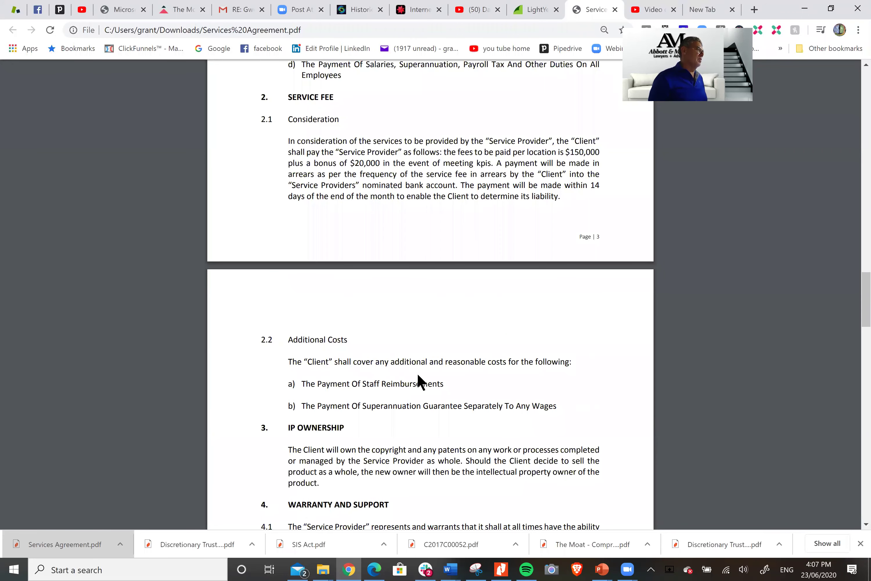
scroll(513, 395, down, 5)
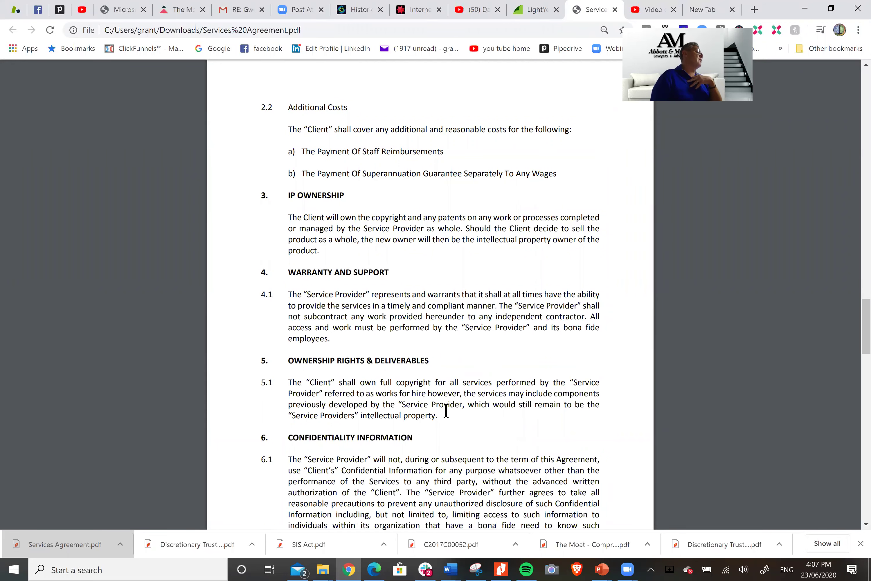
scroll(446, 410, down, 4)
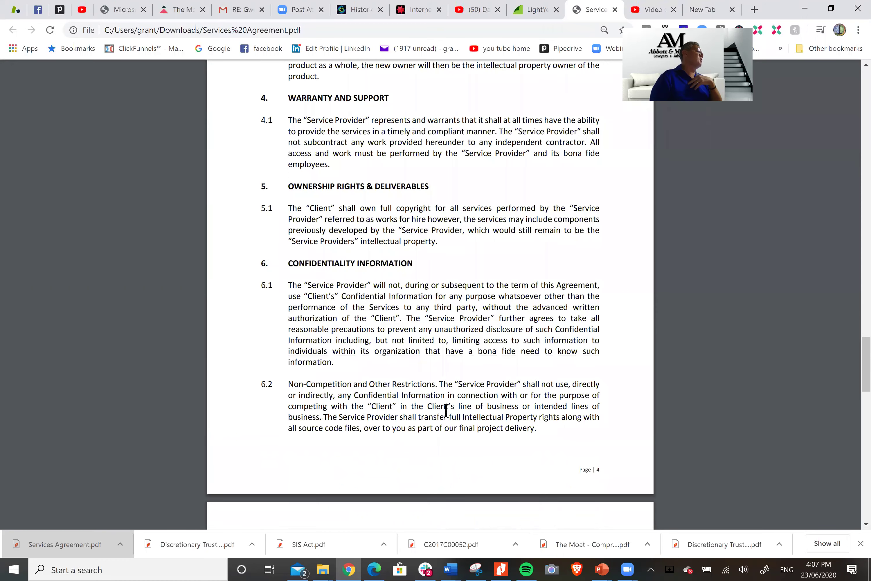
scroll(446, 410, down, 4)
scroll(446, 410, down, 5)
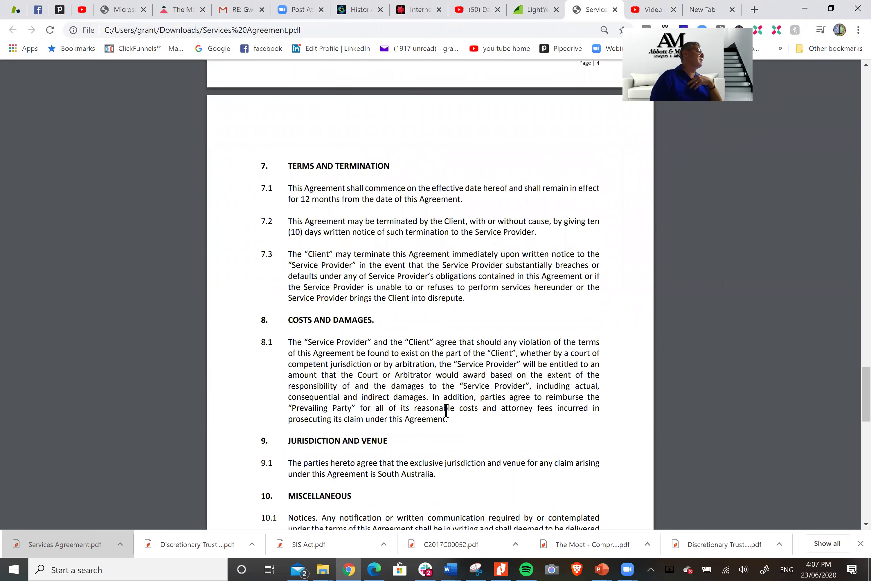
scroll(445, 408, down, 4)
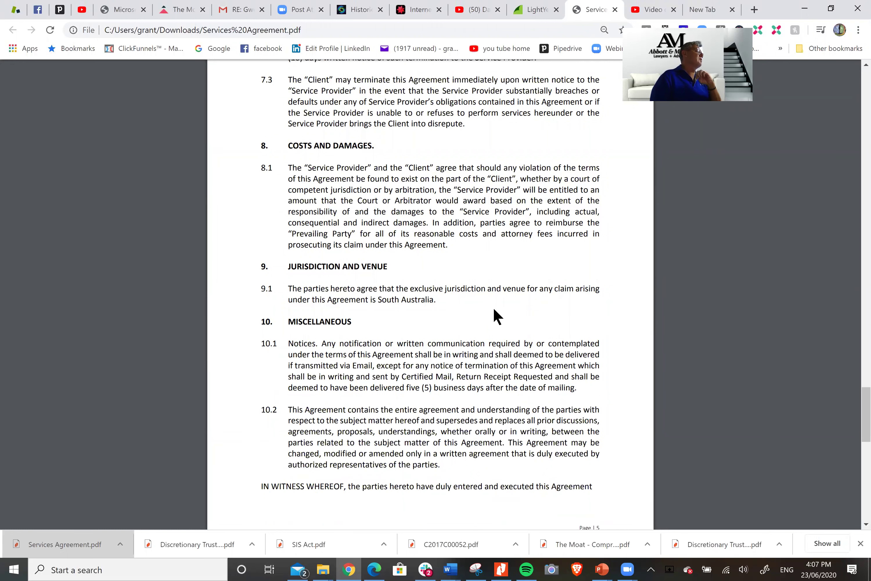
scroll(496, 316, down, 4)
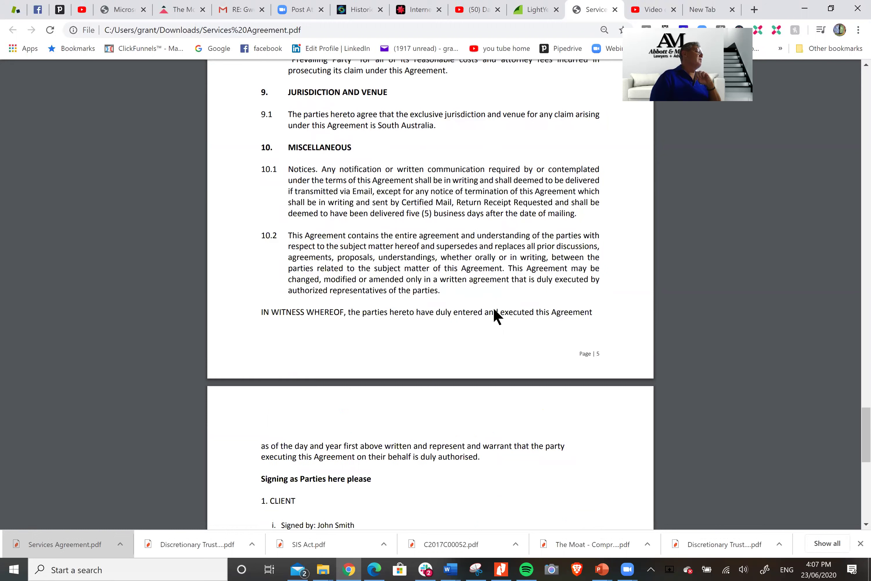
scroll(497, 315, down, 4)
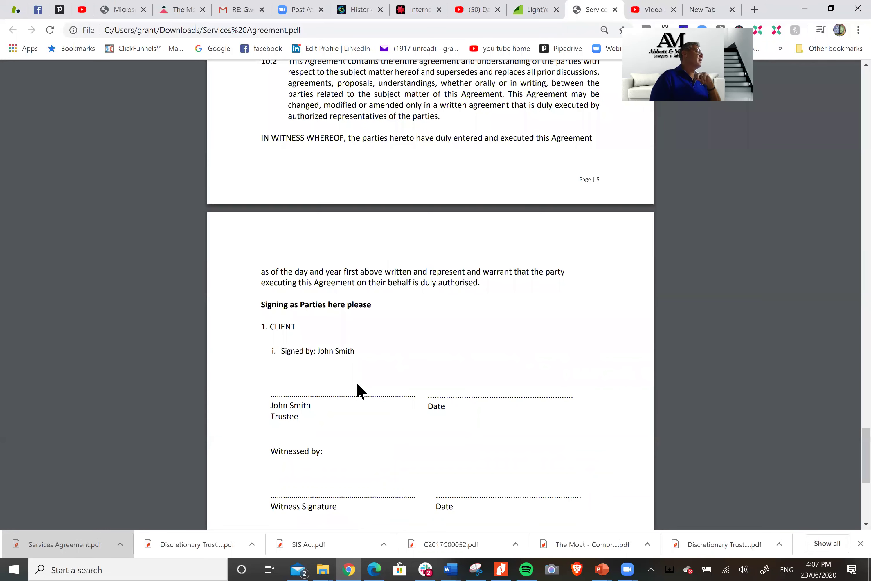
scroll(438, 385, down, 5)
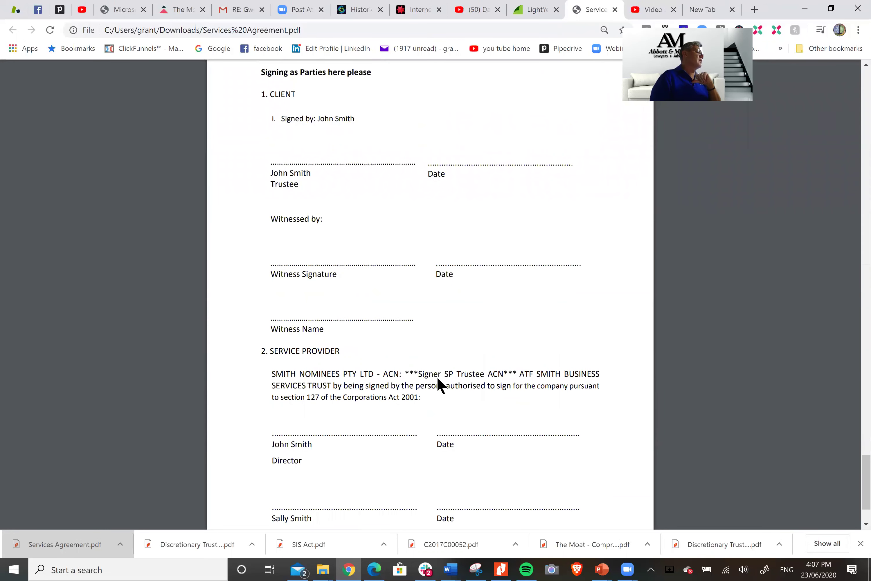
scroll(439, 385, down, 2)
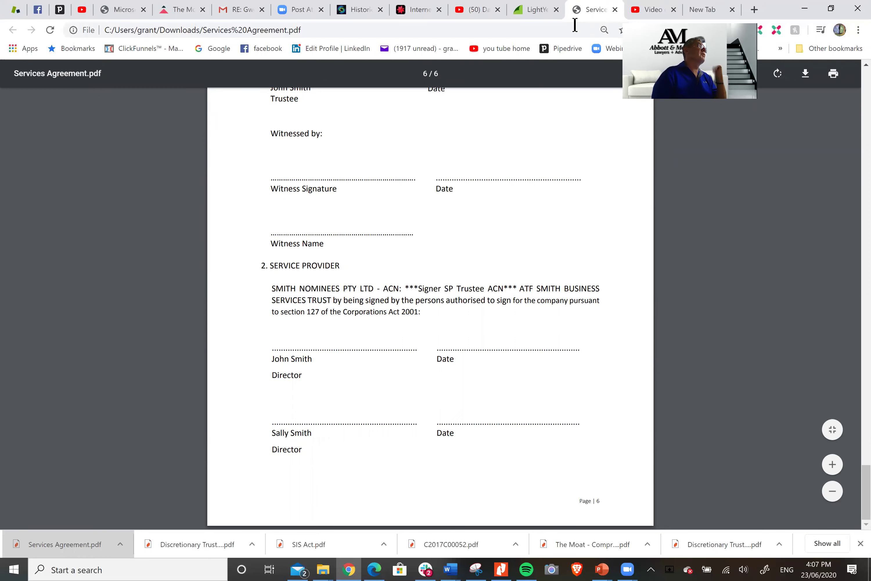
Back in LightYear Docs, go to My Vault and open the Abbott Test folder
click(536, 10)
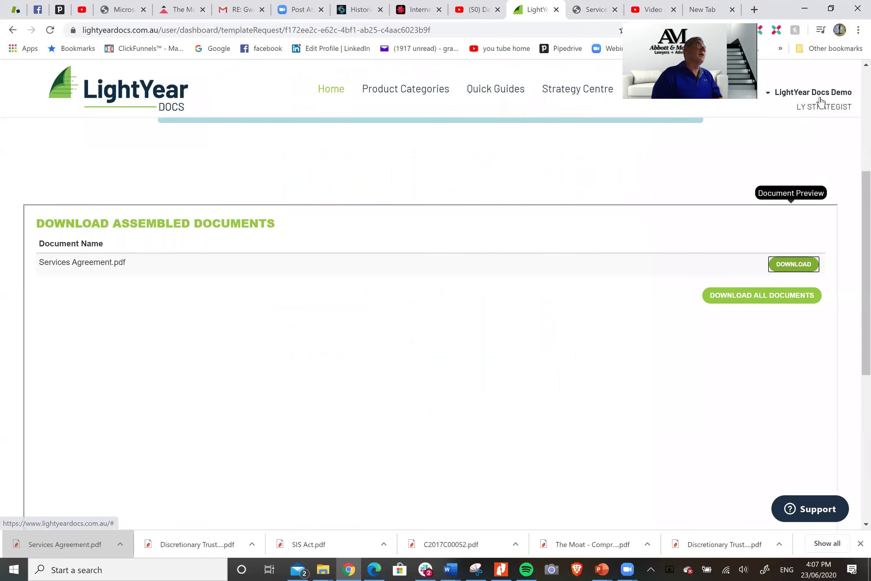
click(820, 101)
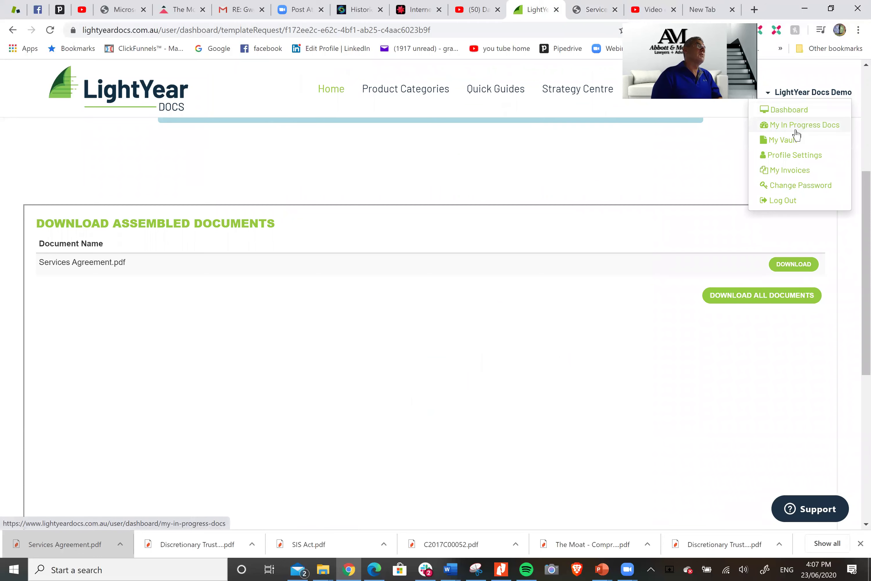
click(783, 142)
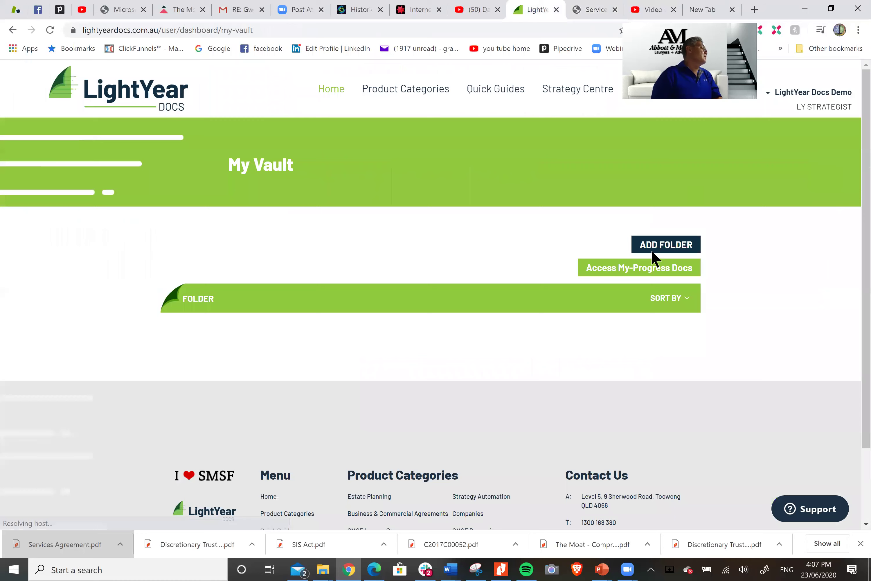
scroll(716, 261, down, 5)
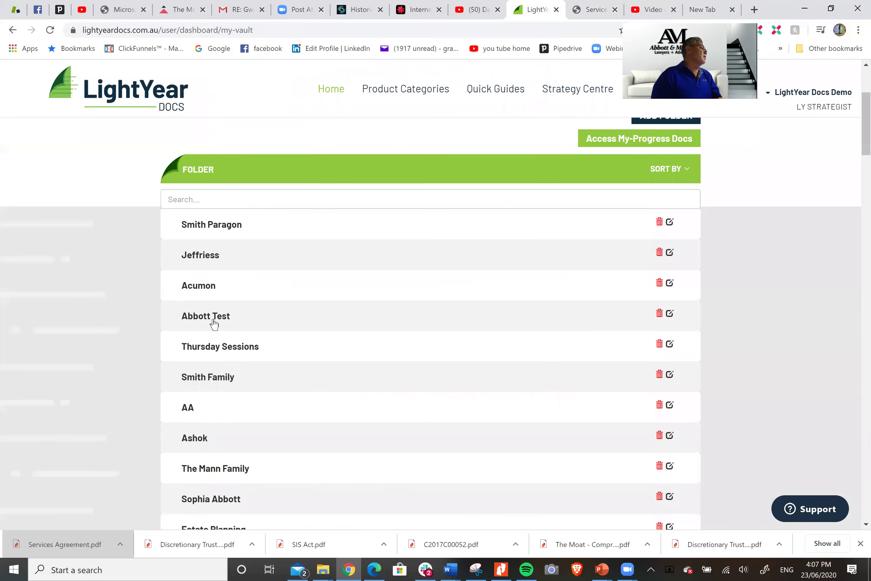
click(213, 318)
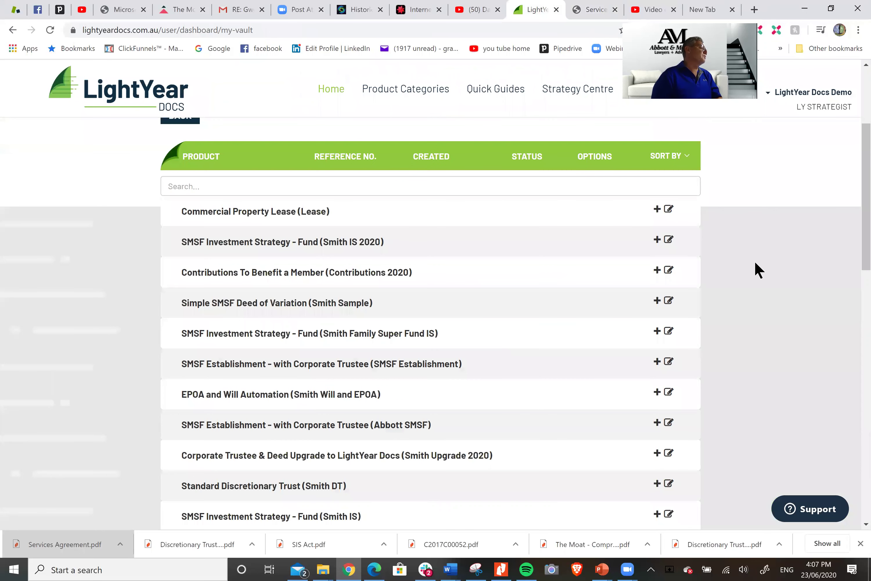
Expand the Services Agreement entry and relaunch its interview
scroll(763, 283, down, 10)
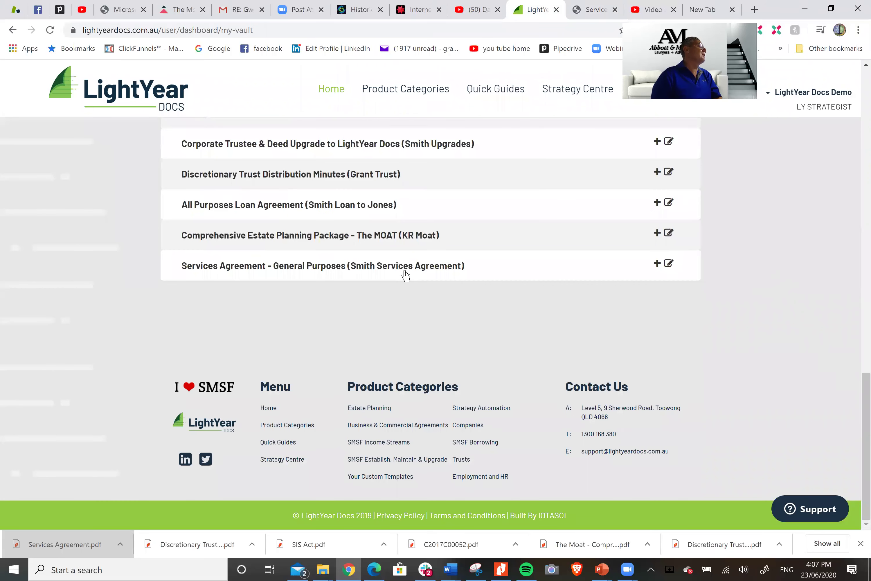
click(620, 265)
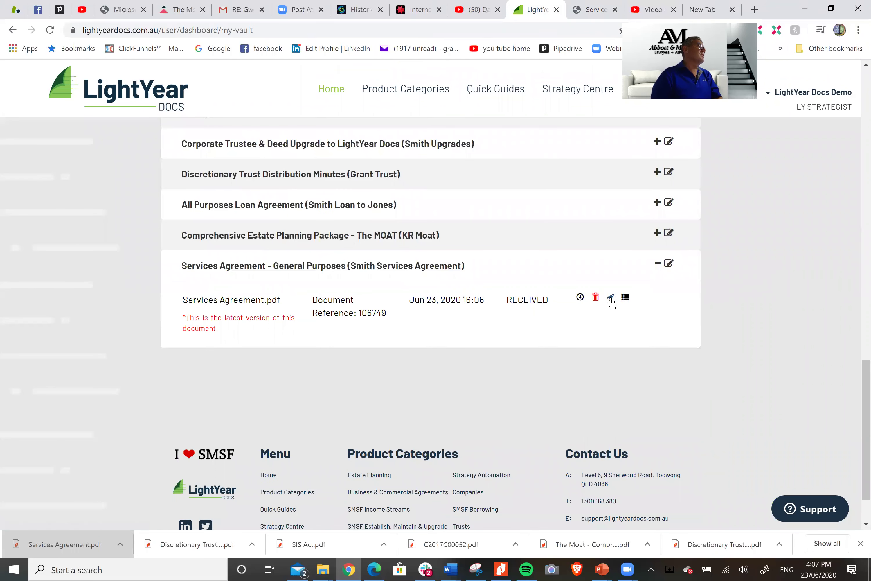
triple_click(615, 312)
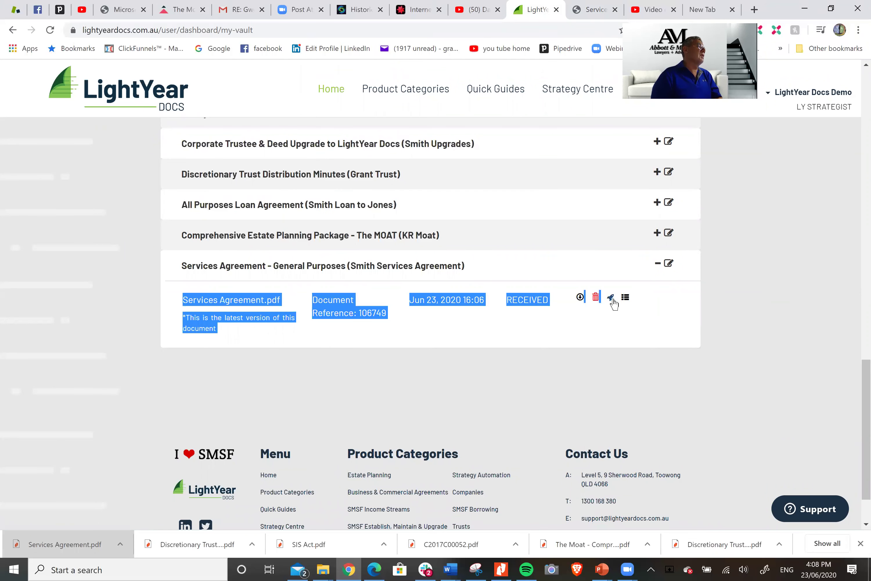
click(611, 298)
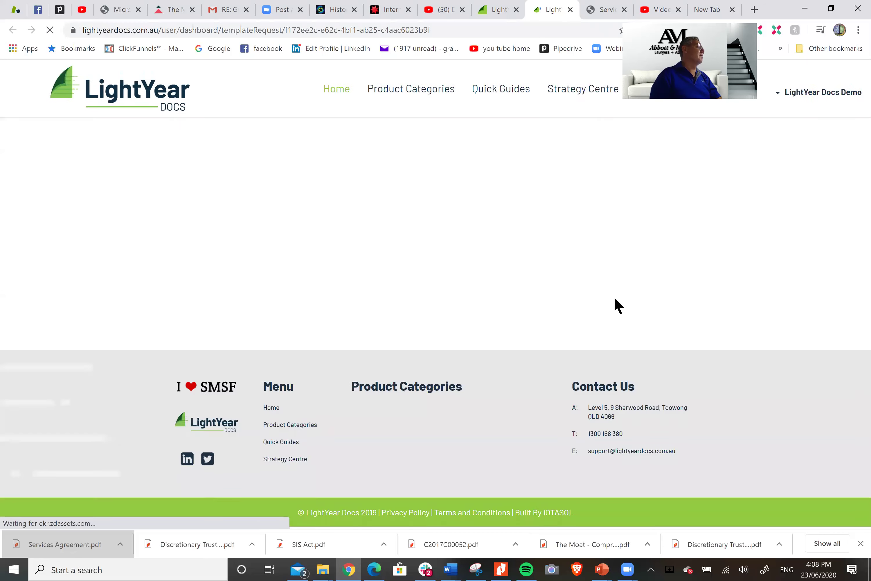
Go to the Service Provider details and type the trustee company Smith Nominees' ACN
scroll(725, 269, down, 3)
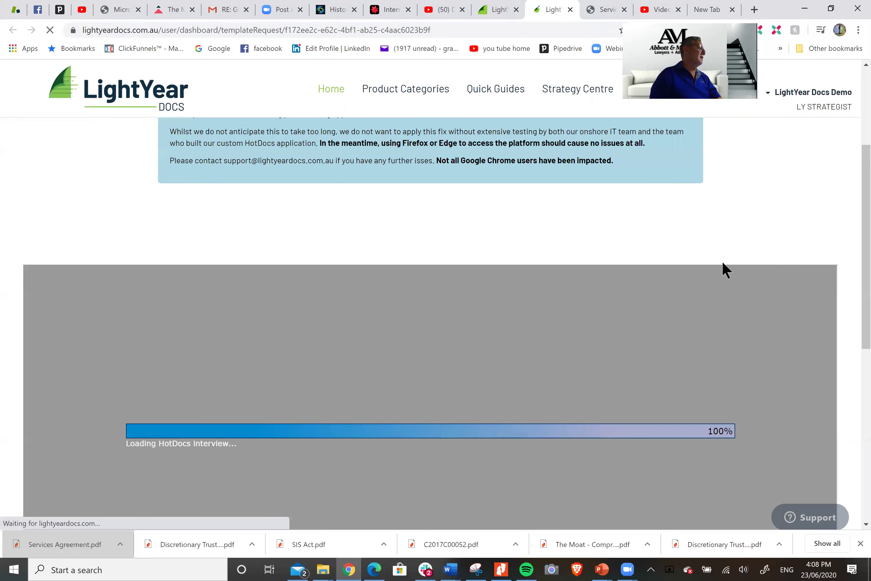
scroll(726, 270, down, 2)
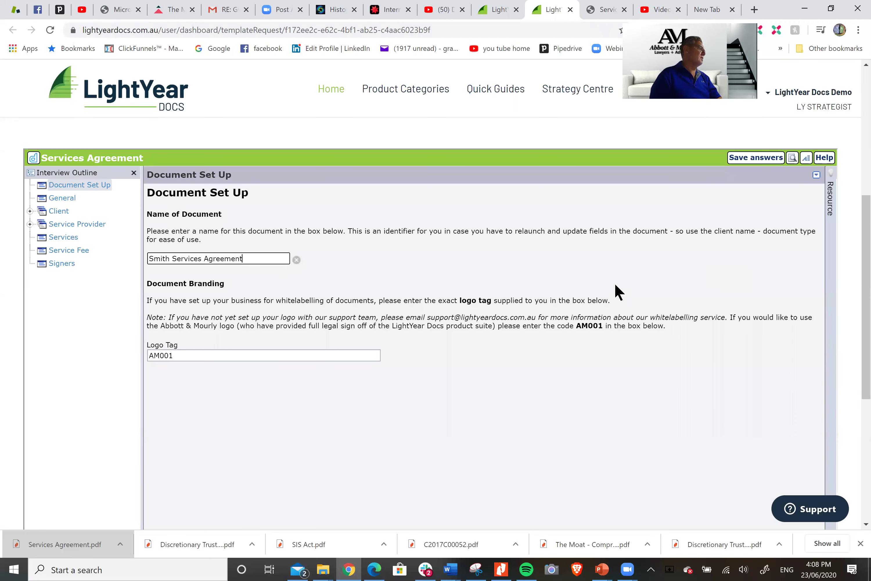
click(62, 195)
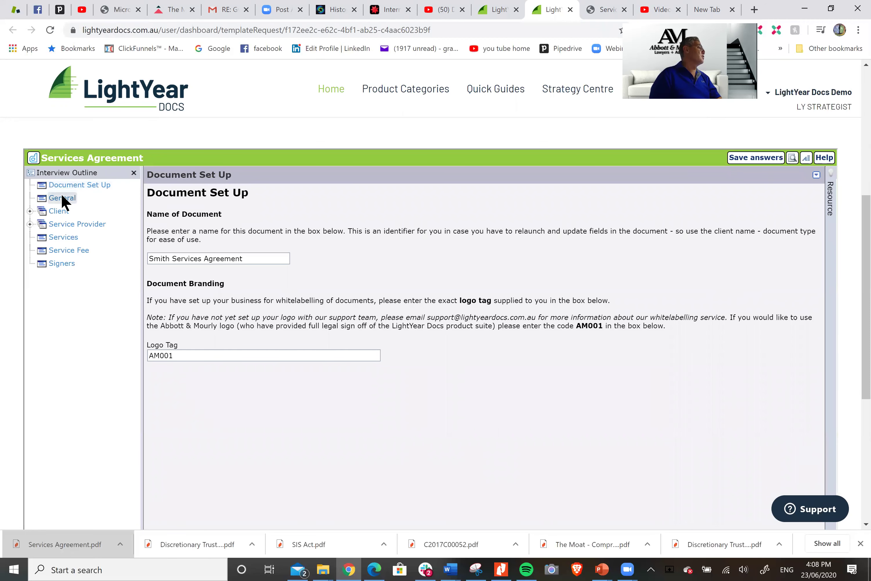
click(66, 212)
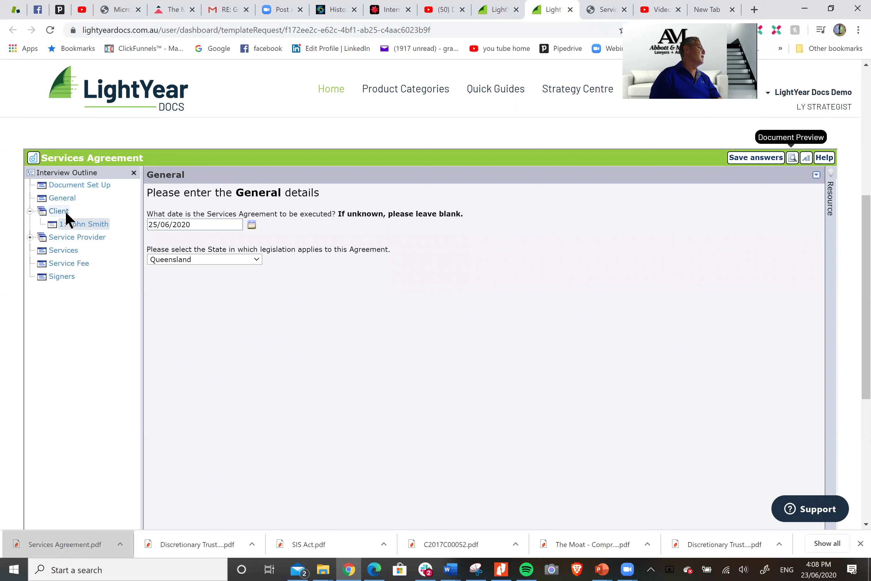
click(69, 237)
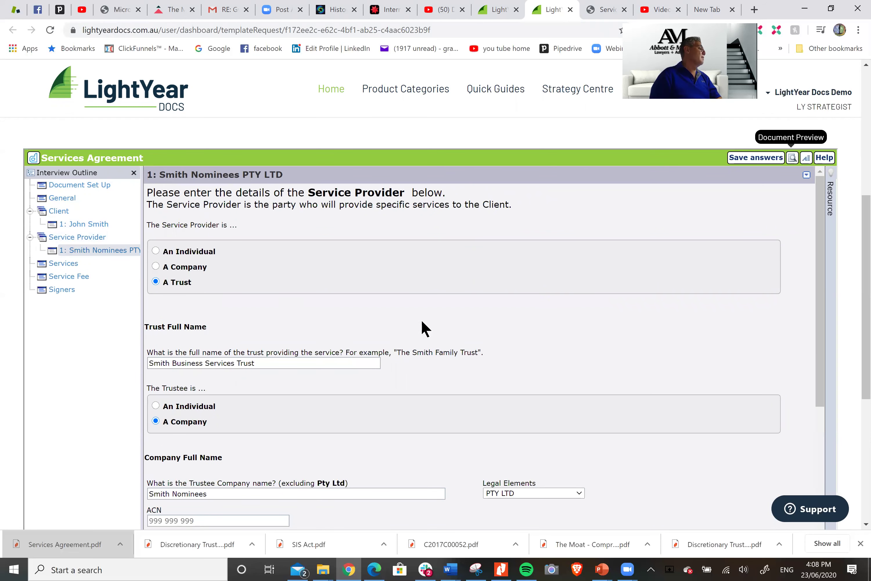
scroll(416, 342, down, 3)
click(272, 406)
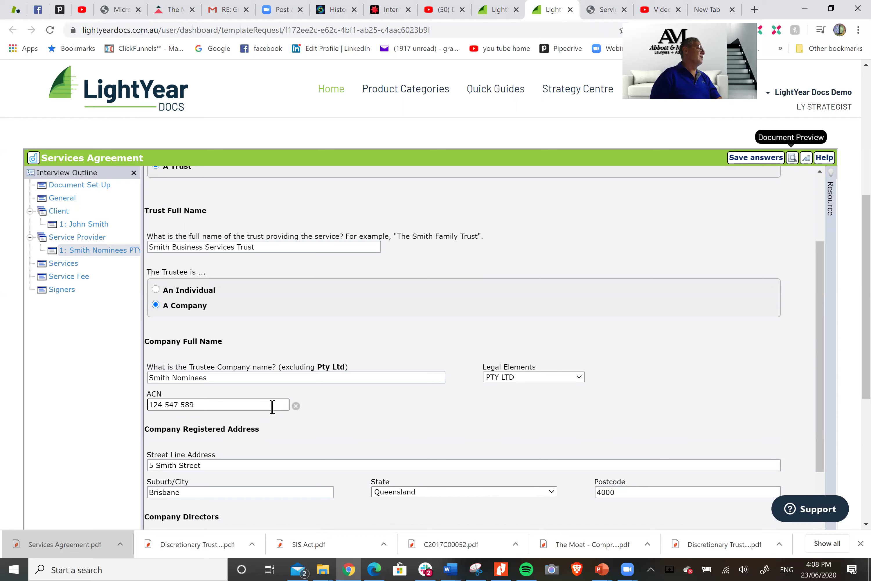
In the Services list, edit the third service line after 'HR'
click(66, 265)
click(65, 264)
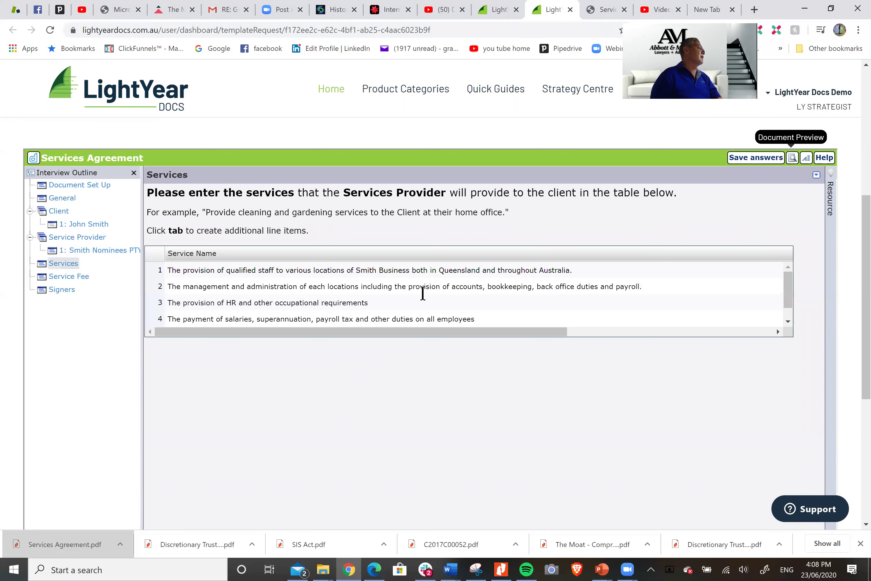
scroll(413, 296, down, 1)
click(236, 286)
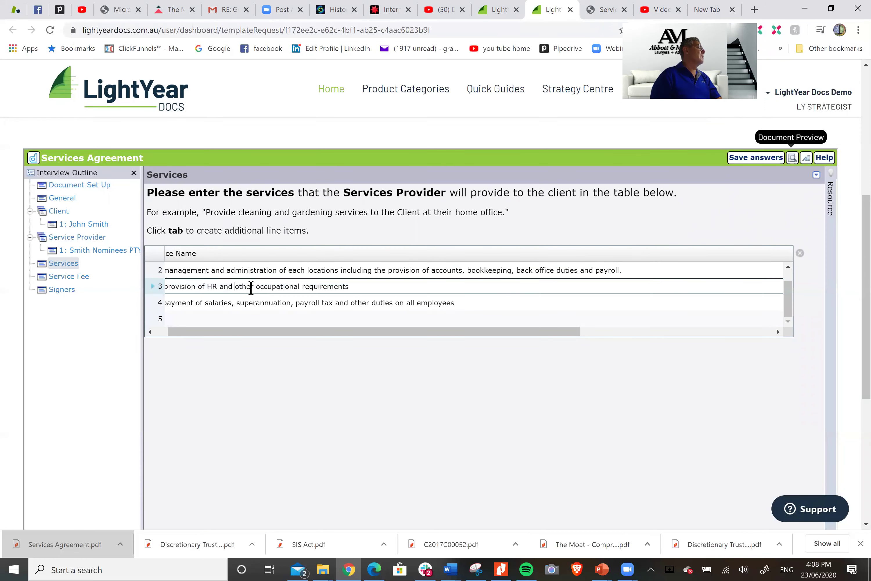
click(217, 285)
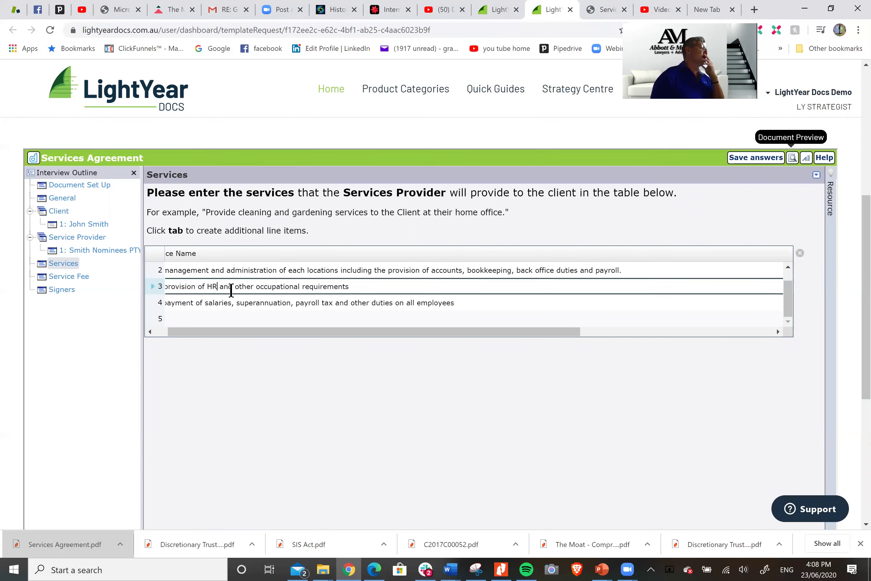
click(386, 305)
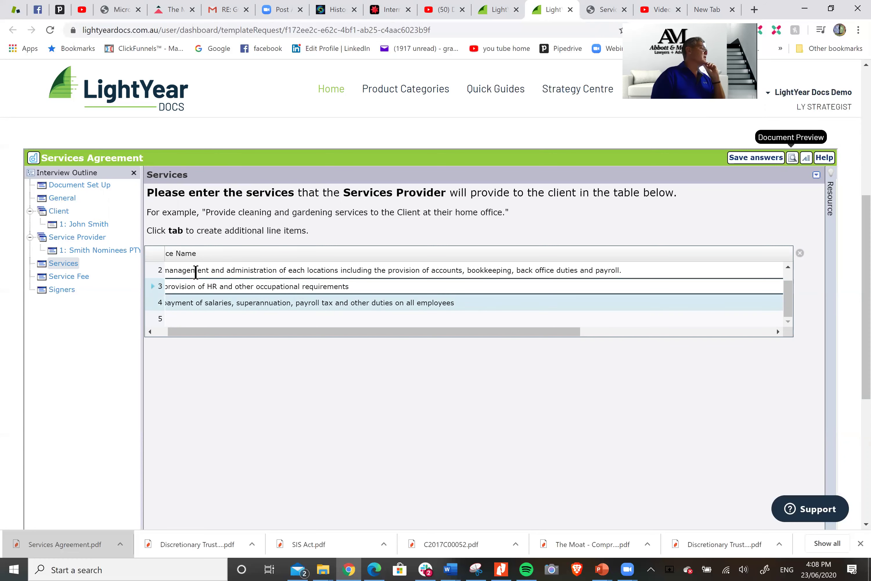
Append 'in the event of meeting KPIs' to the $20,000 bonus fee text and finish the interview
click(78, 277)
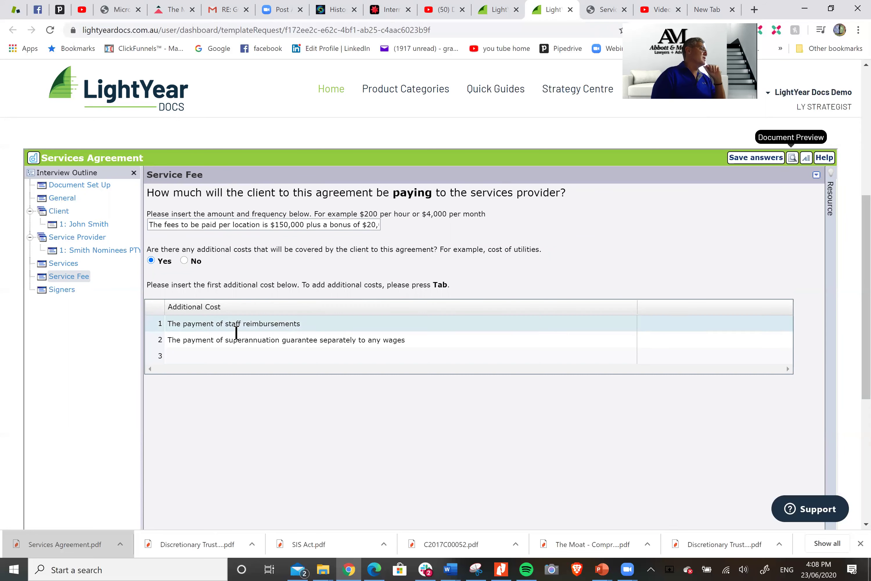
click(325, 227)
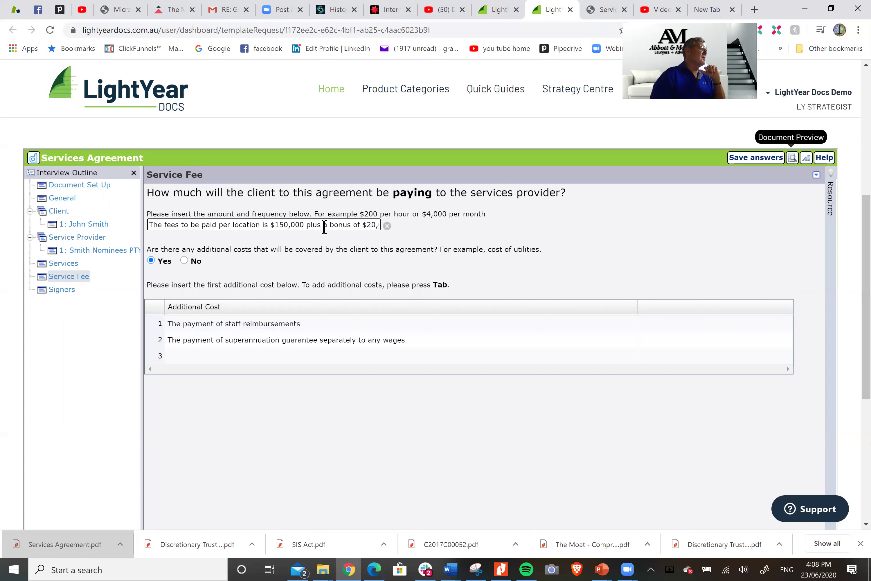
text(000 in the event of meeting KPIs)
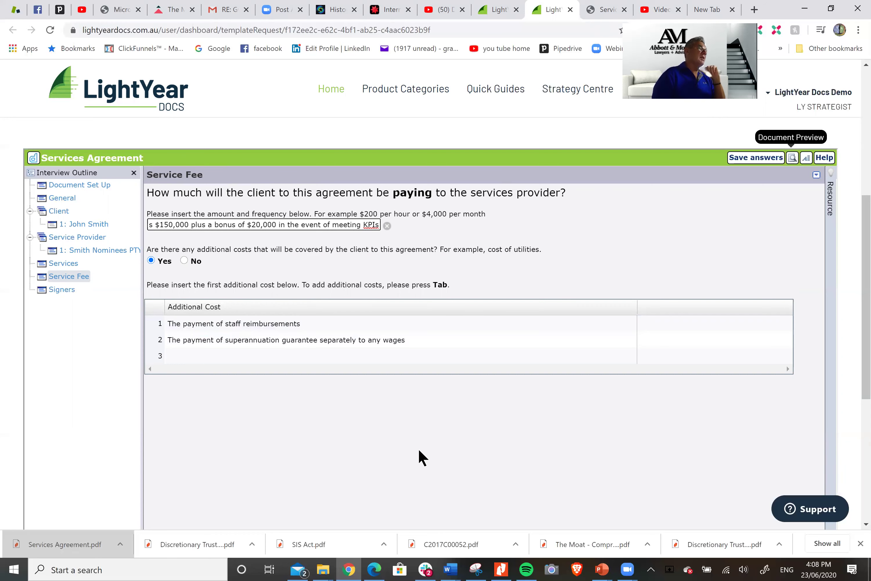
scroll(419, 455, down, 1)
scroll(657, 330, down, 4)
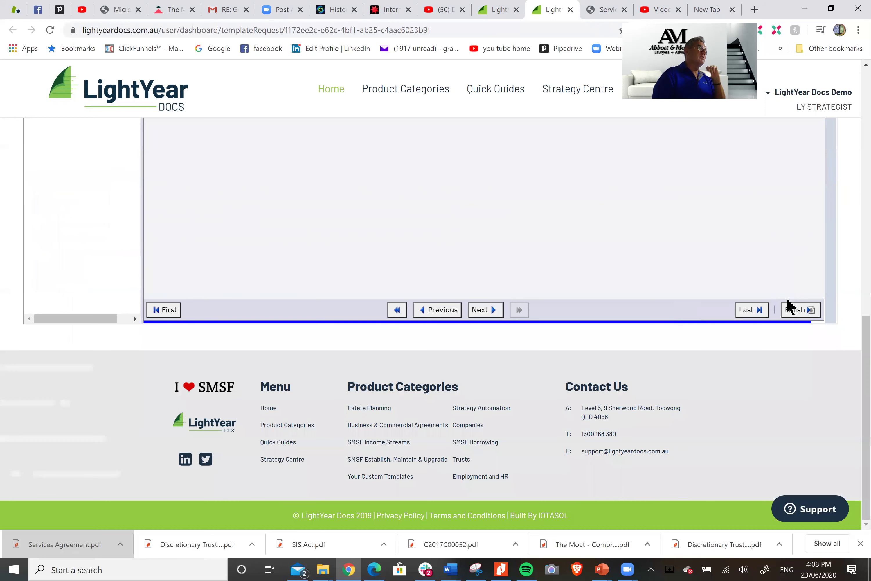
click(802, 313)
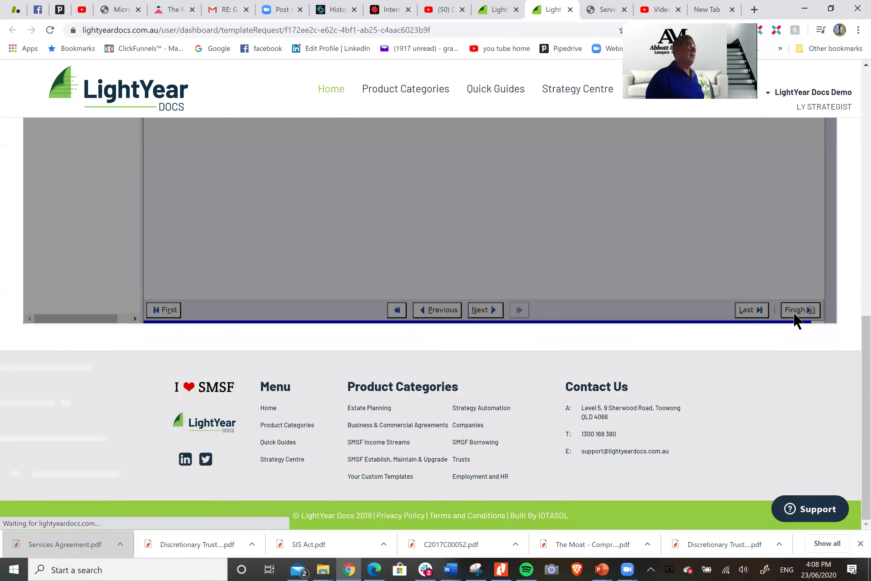